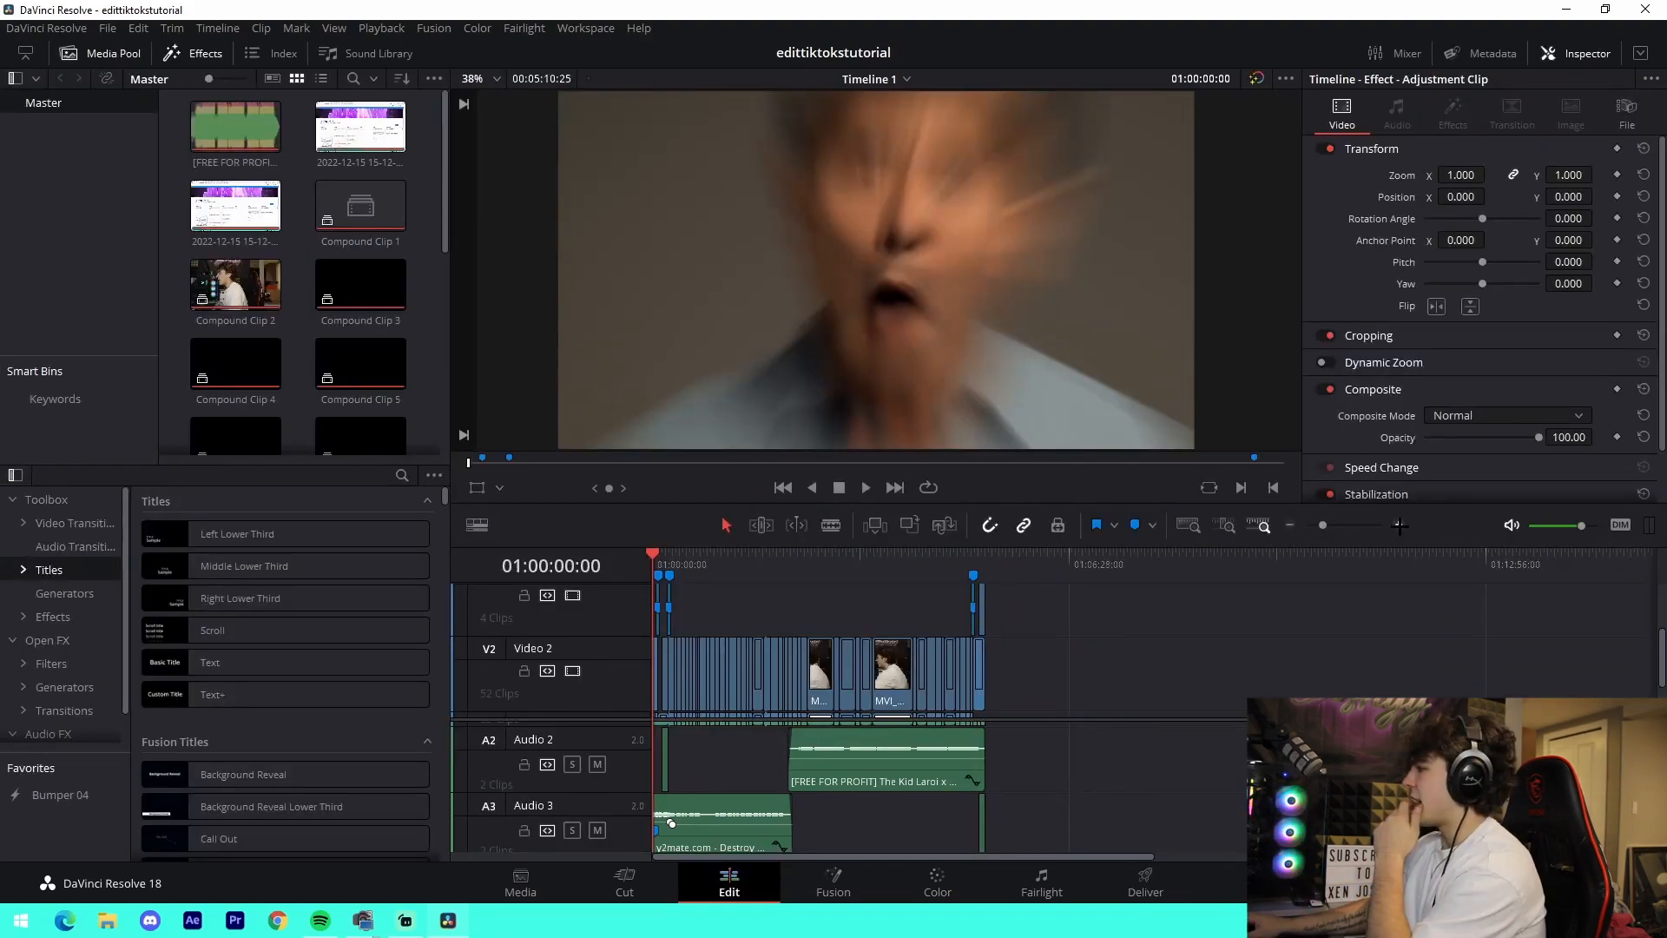
- On the Edit page, examine the stacked video and audio tracks at the beginning of Timeline 1
left_click(1399, 525)
left_click(1399, 524)
left_click(1400, 524)
left_click(1400, 525)
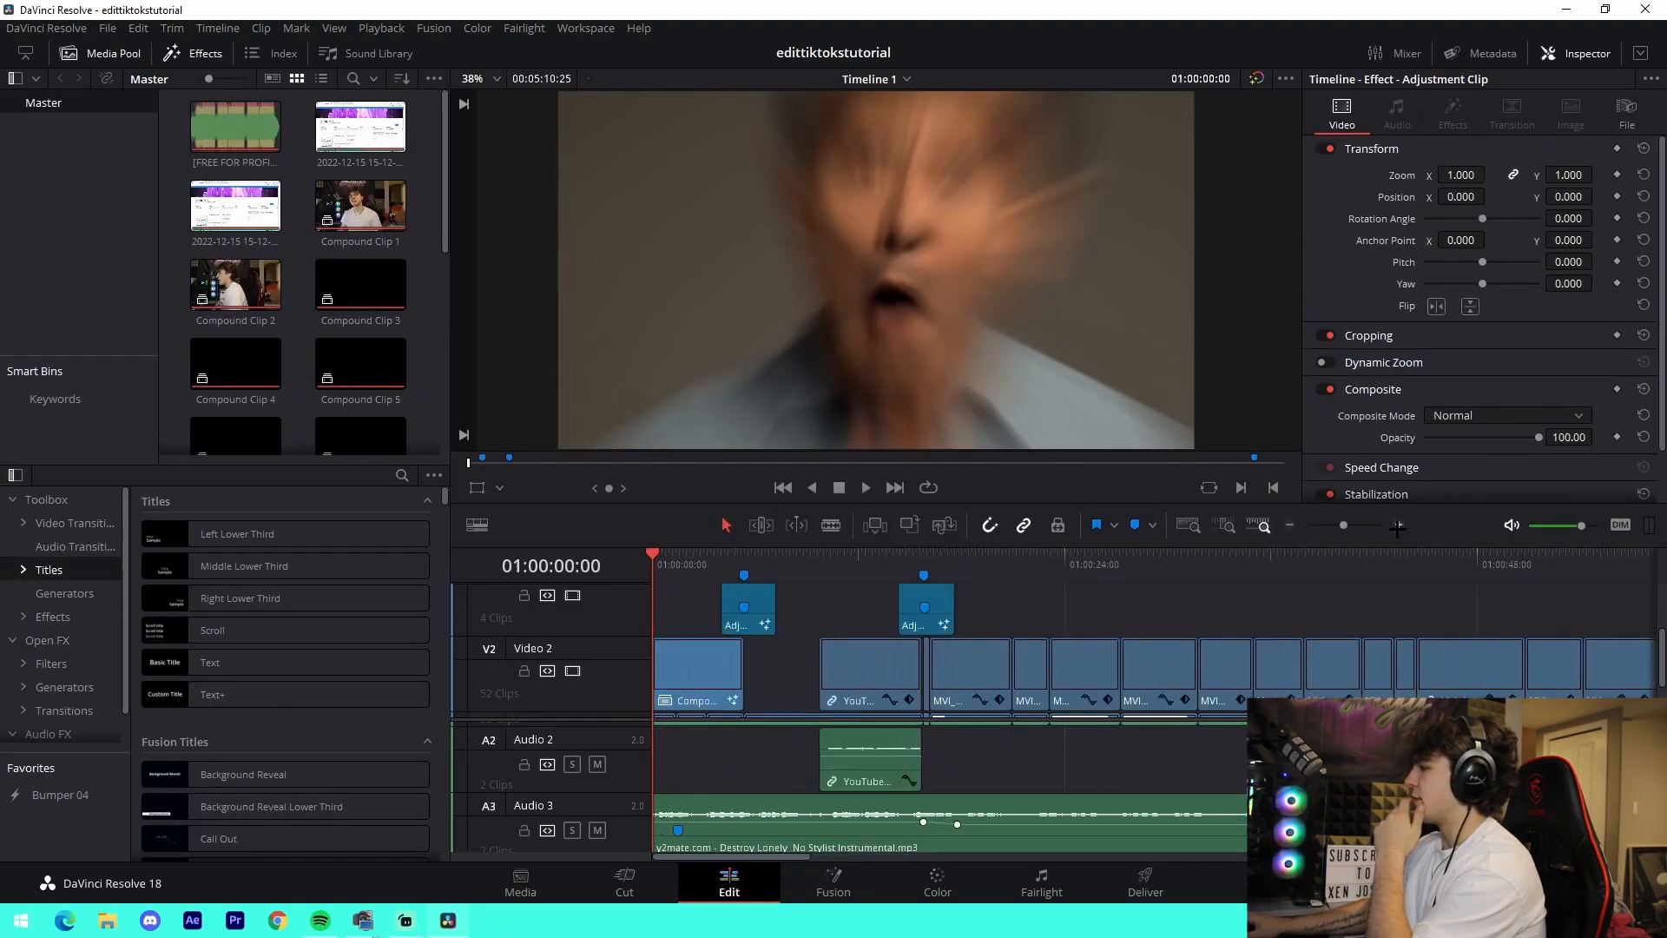
scroll(813, 684, "down", 2)
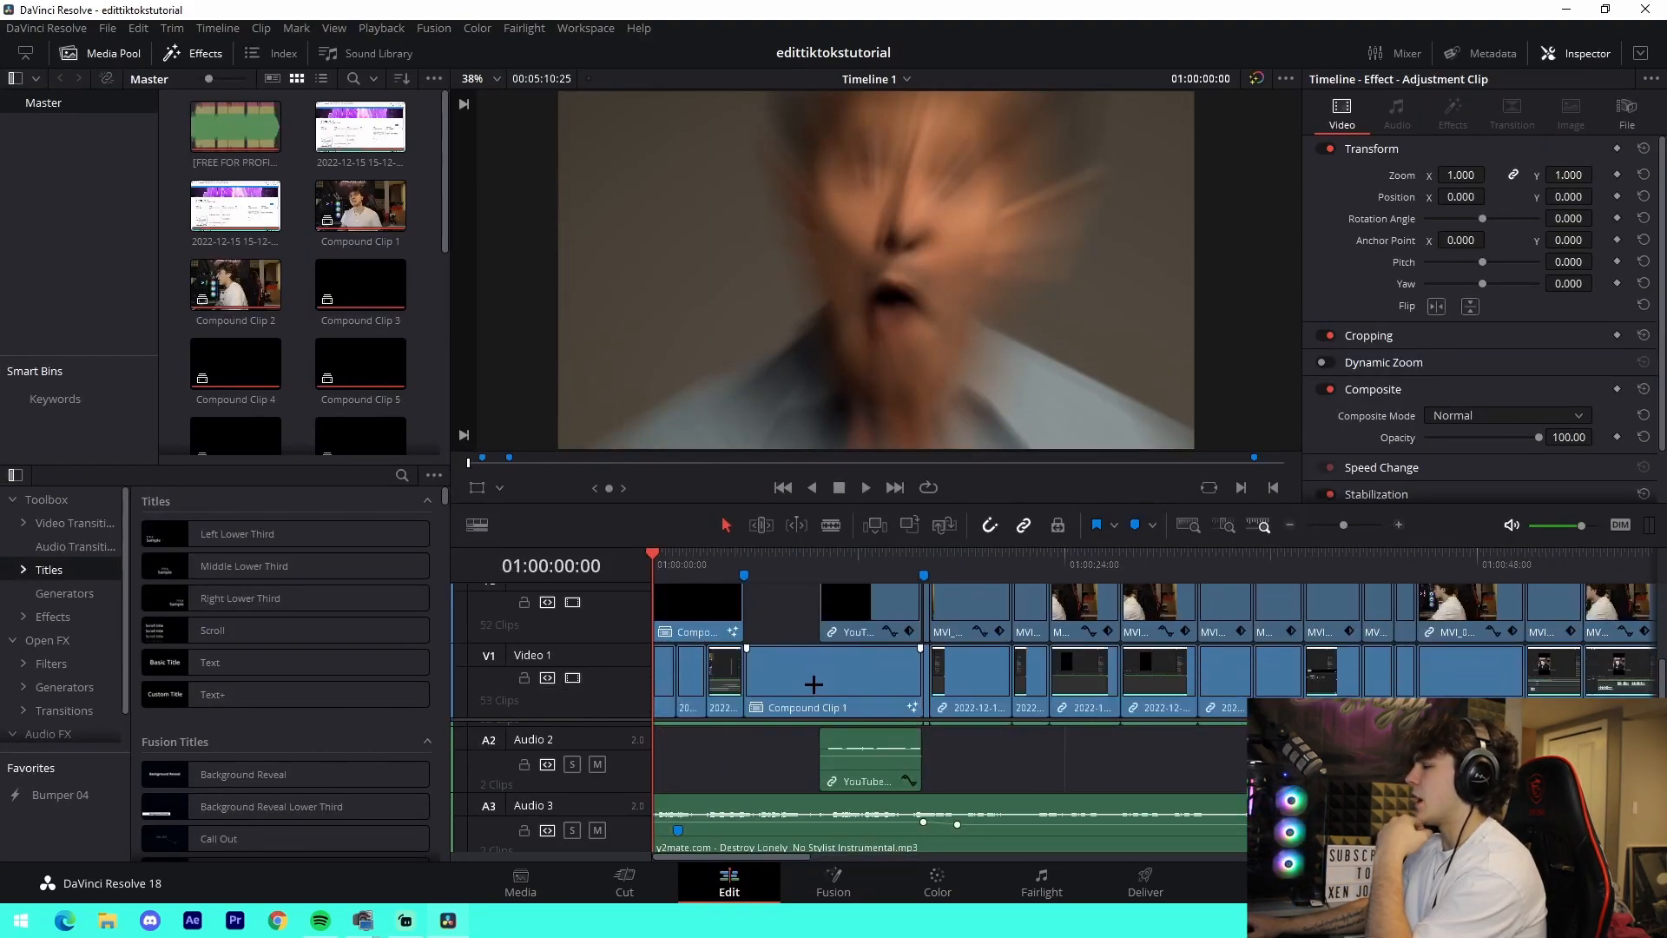
scroll(816, 721, "up", 2)
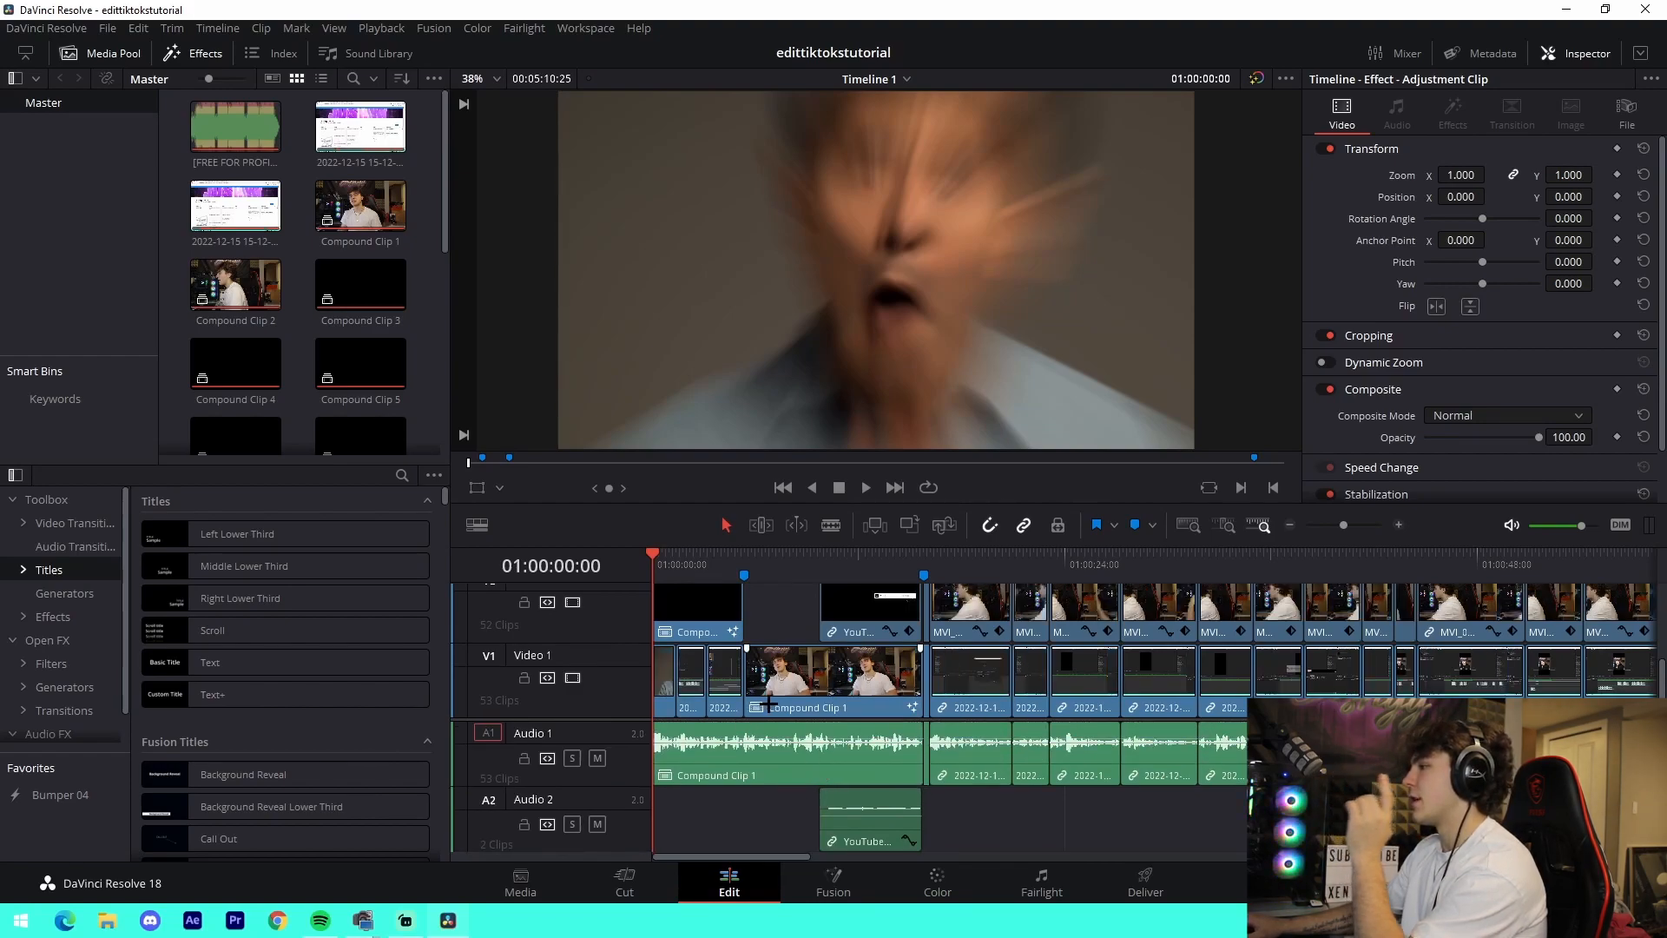
scroll(745, 727, "up", 1)
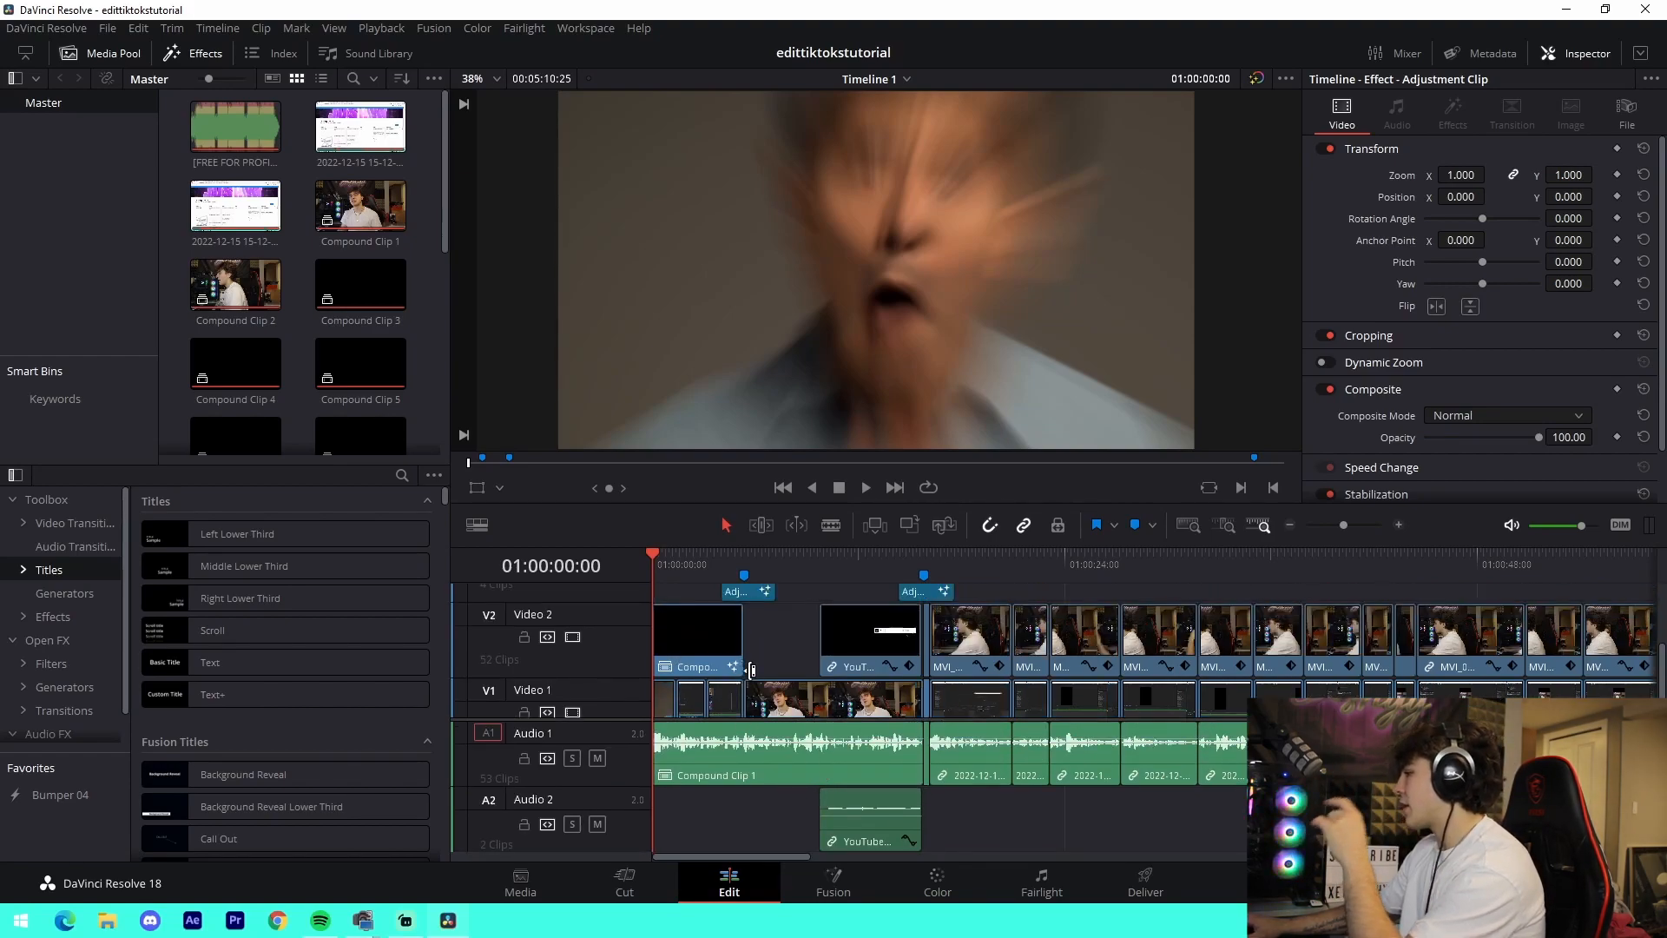
scroll(750, 672, "down", 1)
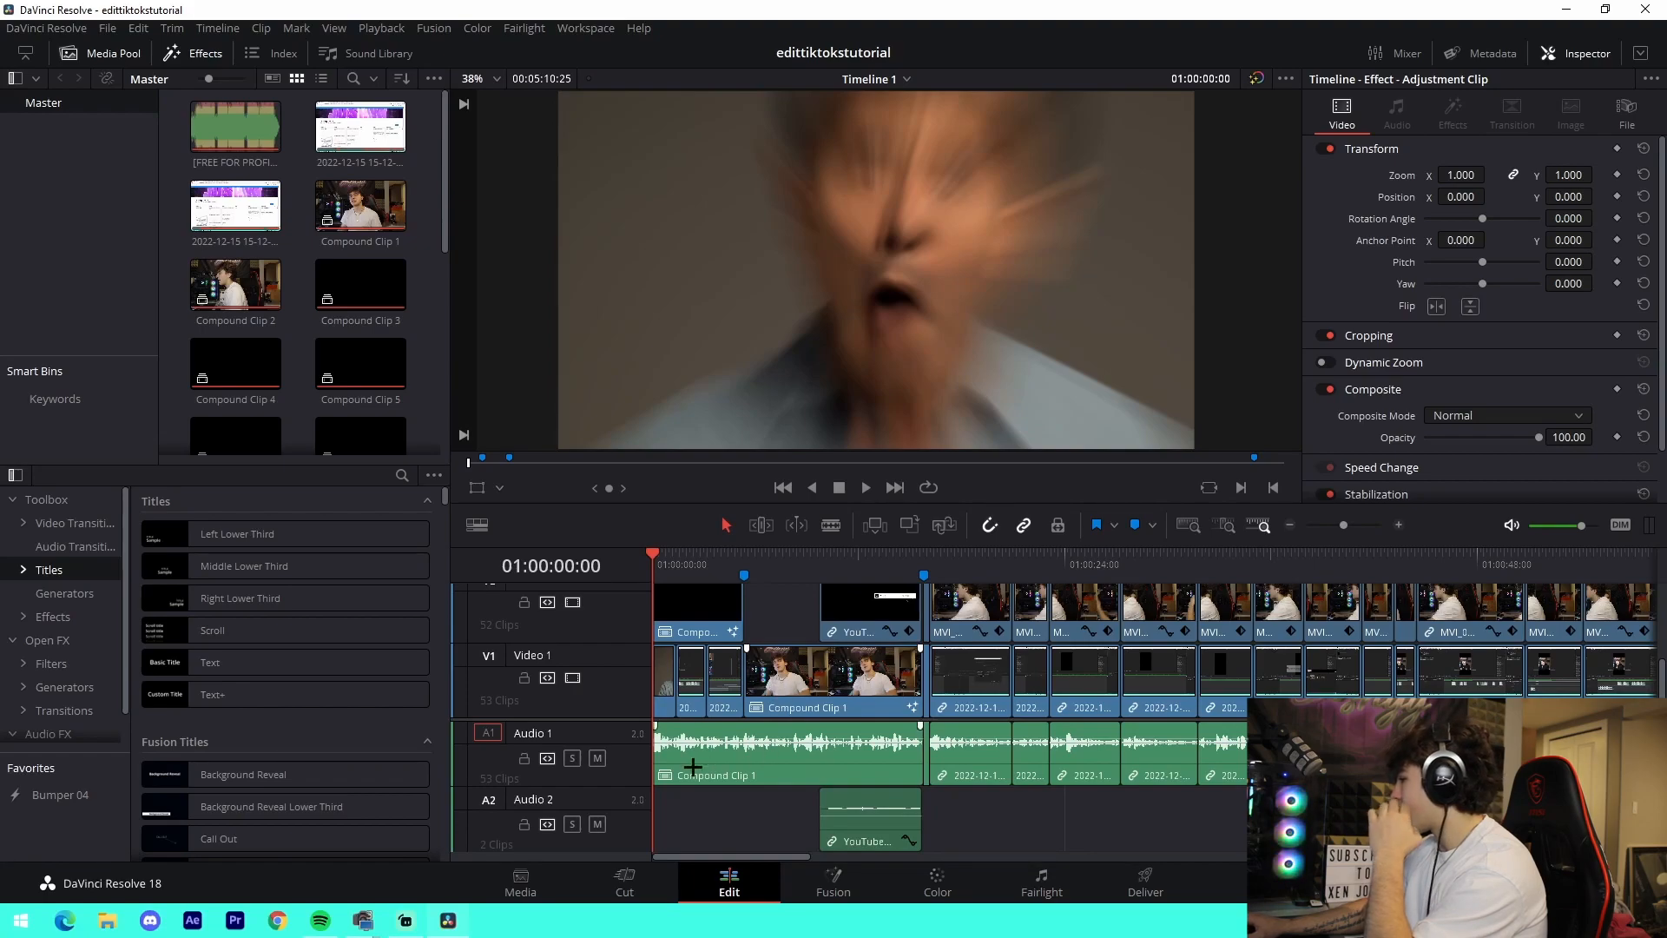
scroll(836, 759, "down", 1)
scroll(832, 762, "up", 1)
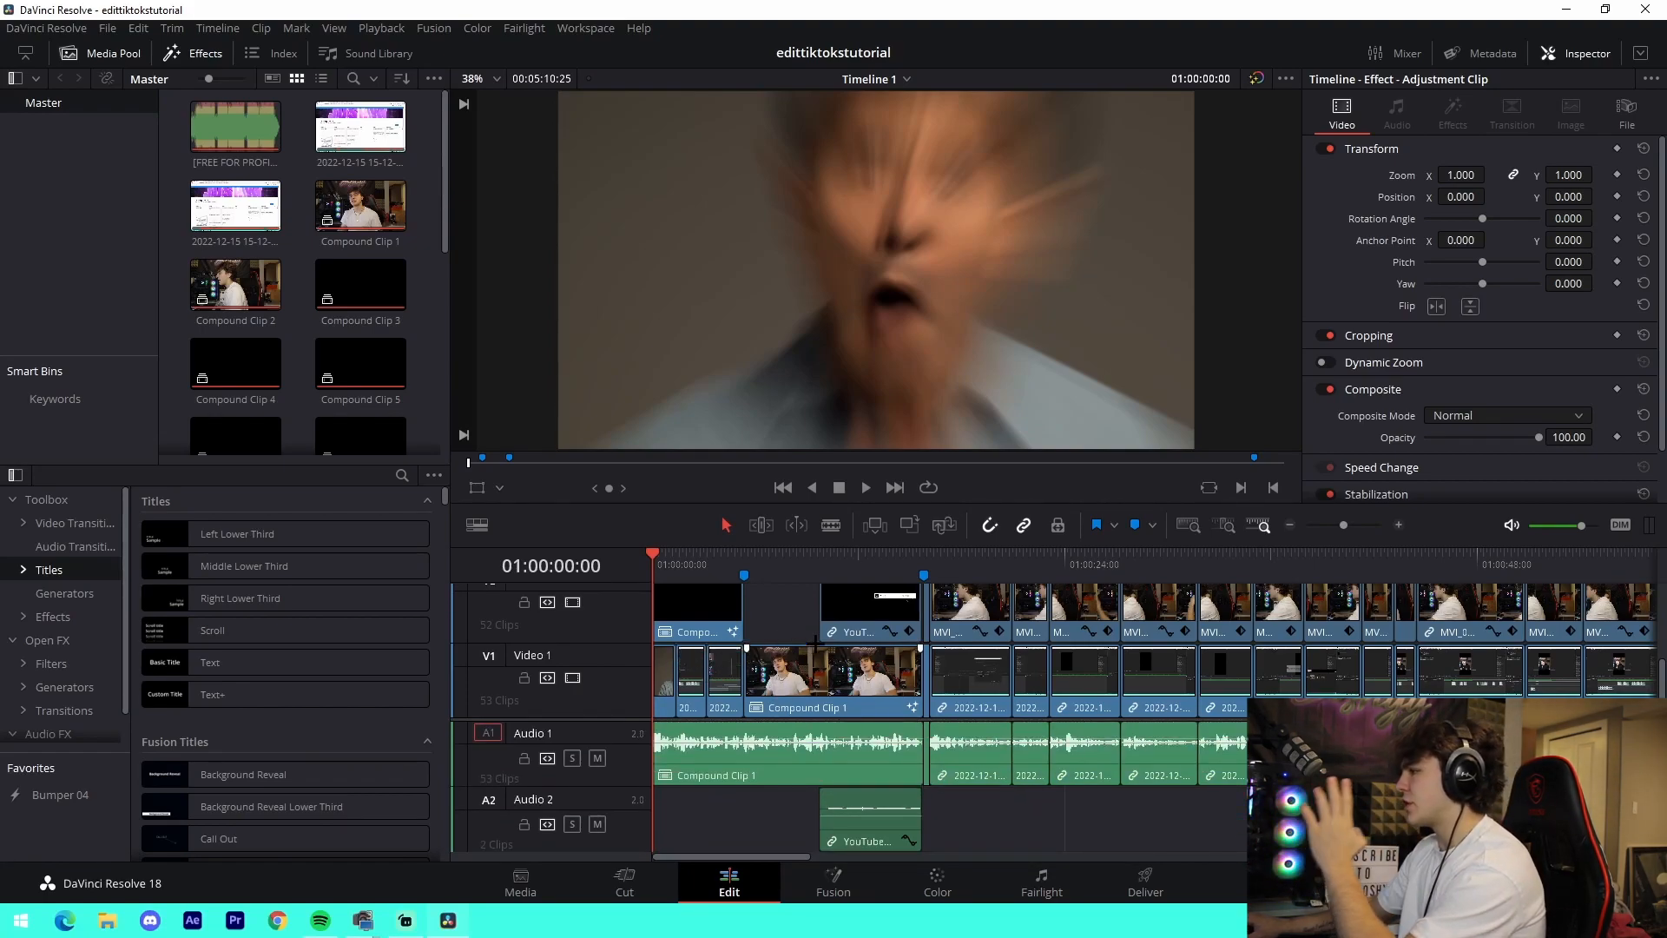
scroll(816, 643, "up", 1)
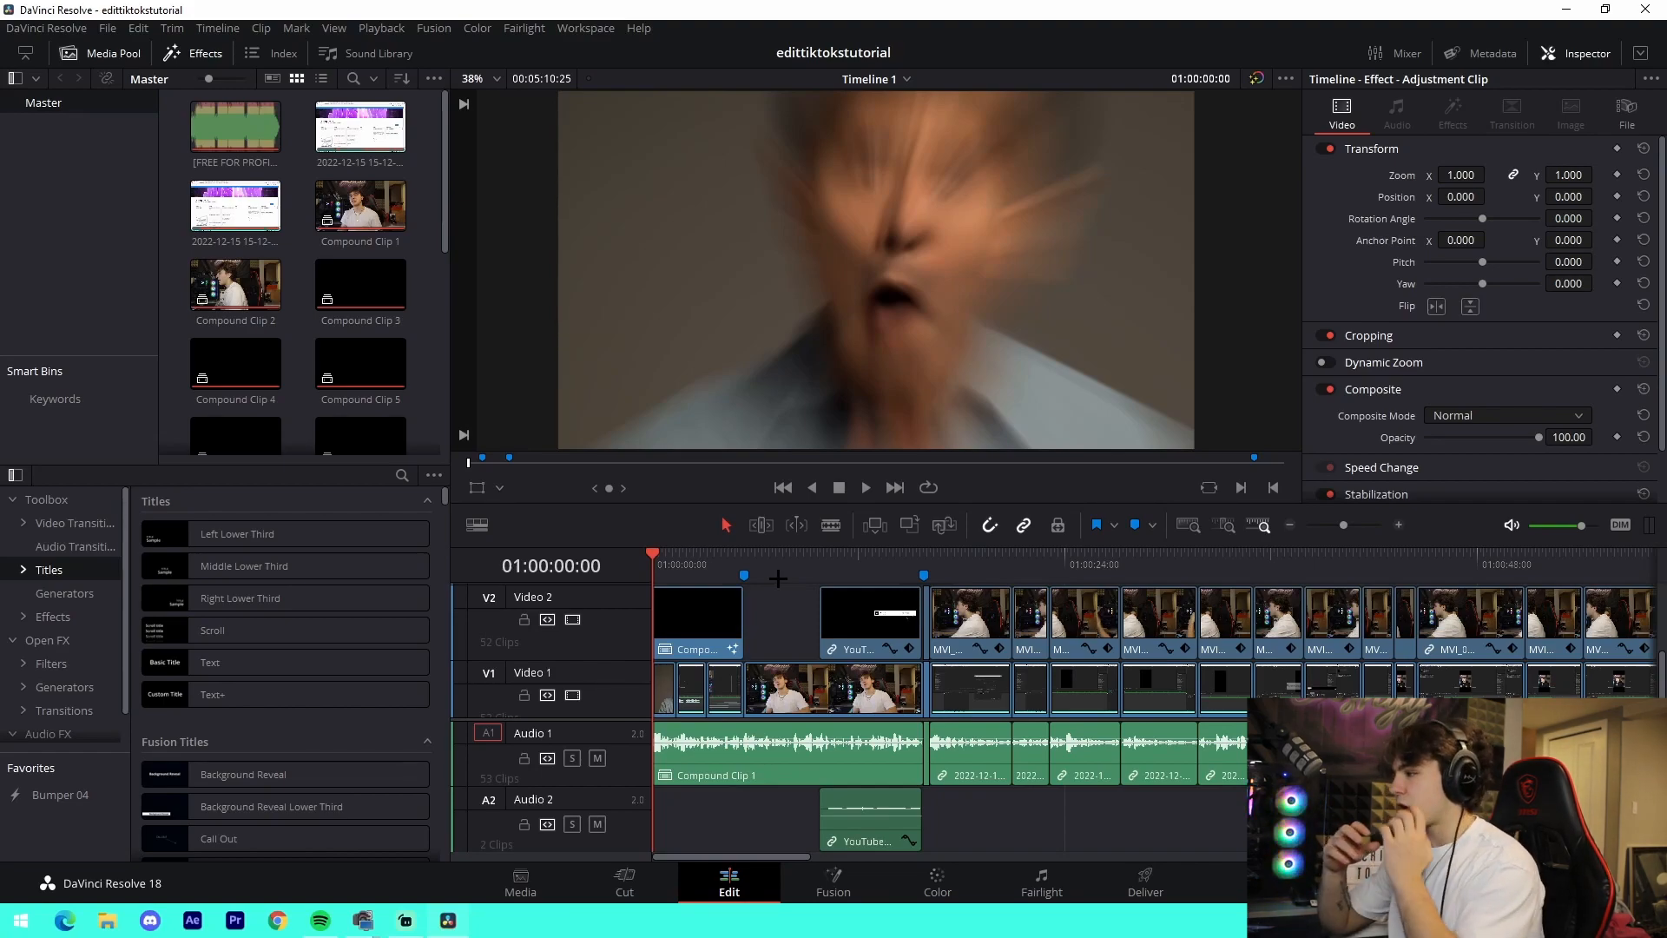
- Preview the opening of Timeline 1 from its first frame, including the shocked-man shot and the talking shot in Compound Clip 1
key("space")
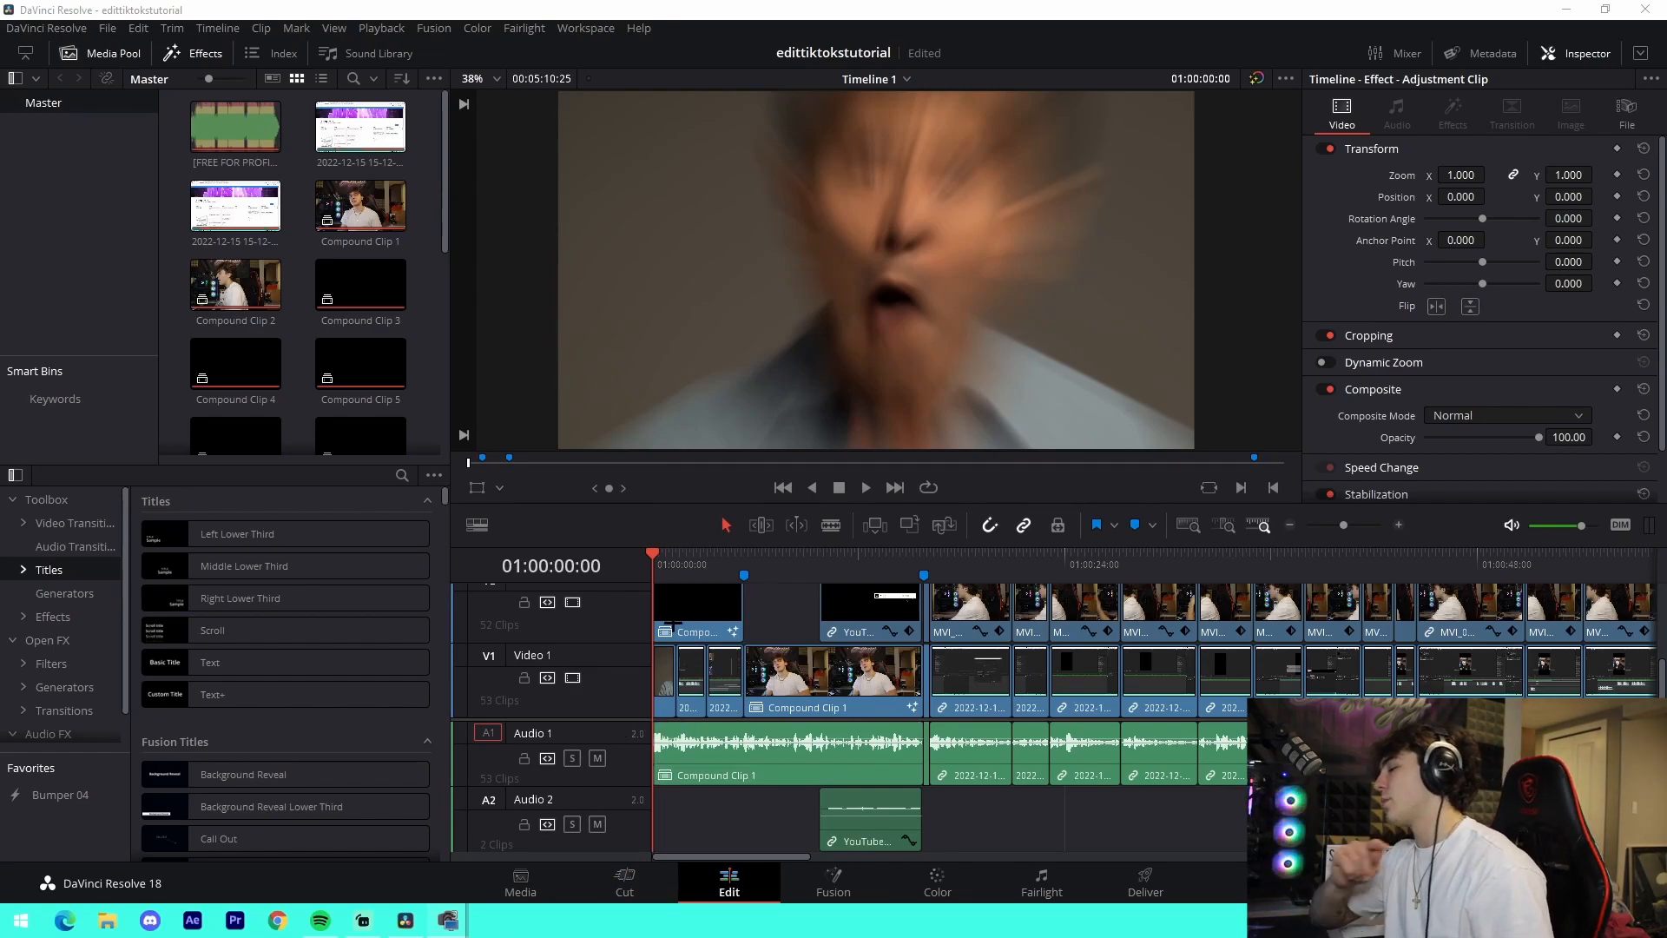
left_click(674, 558)
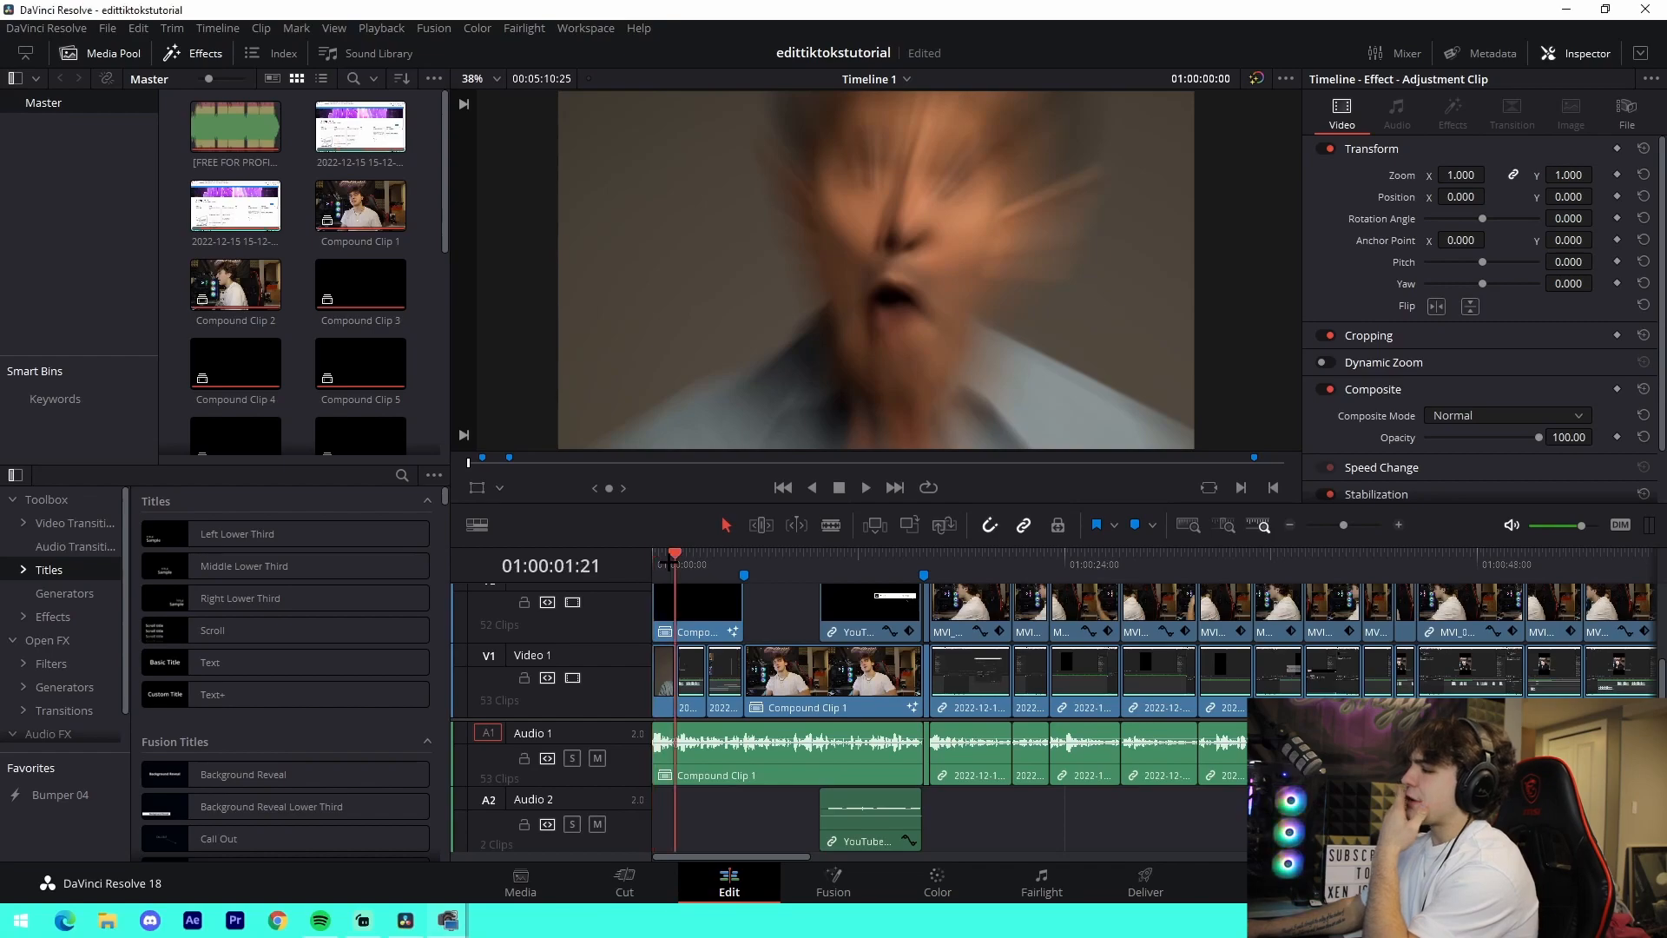
left_click(654, 560)
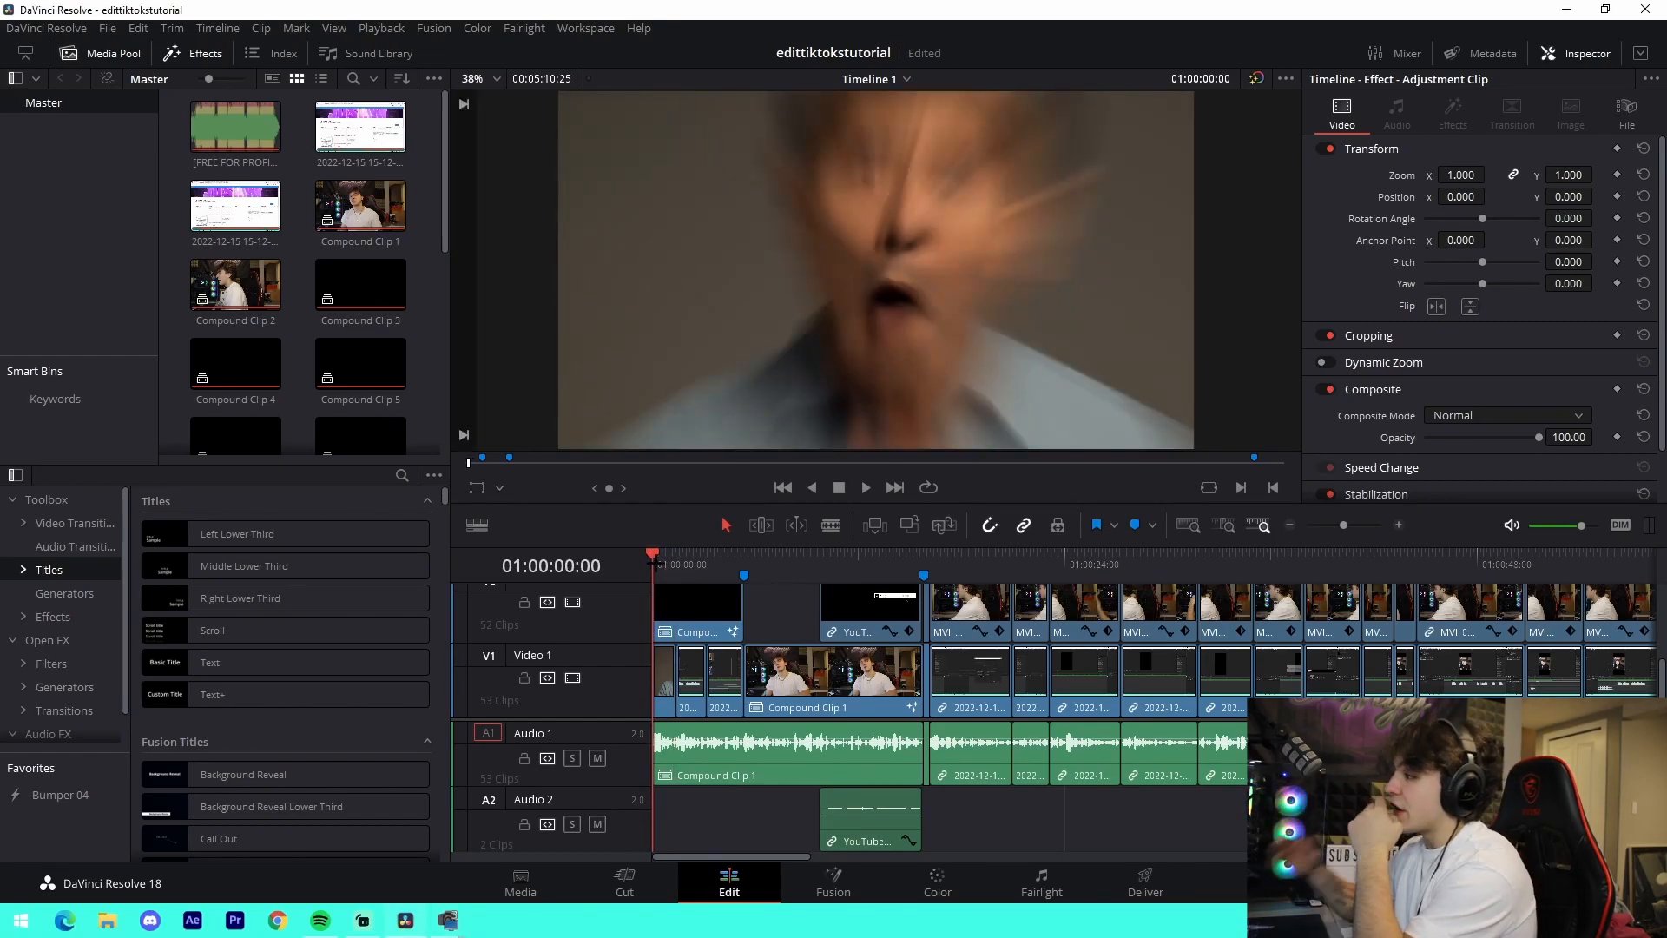
left_click(658, 559)
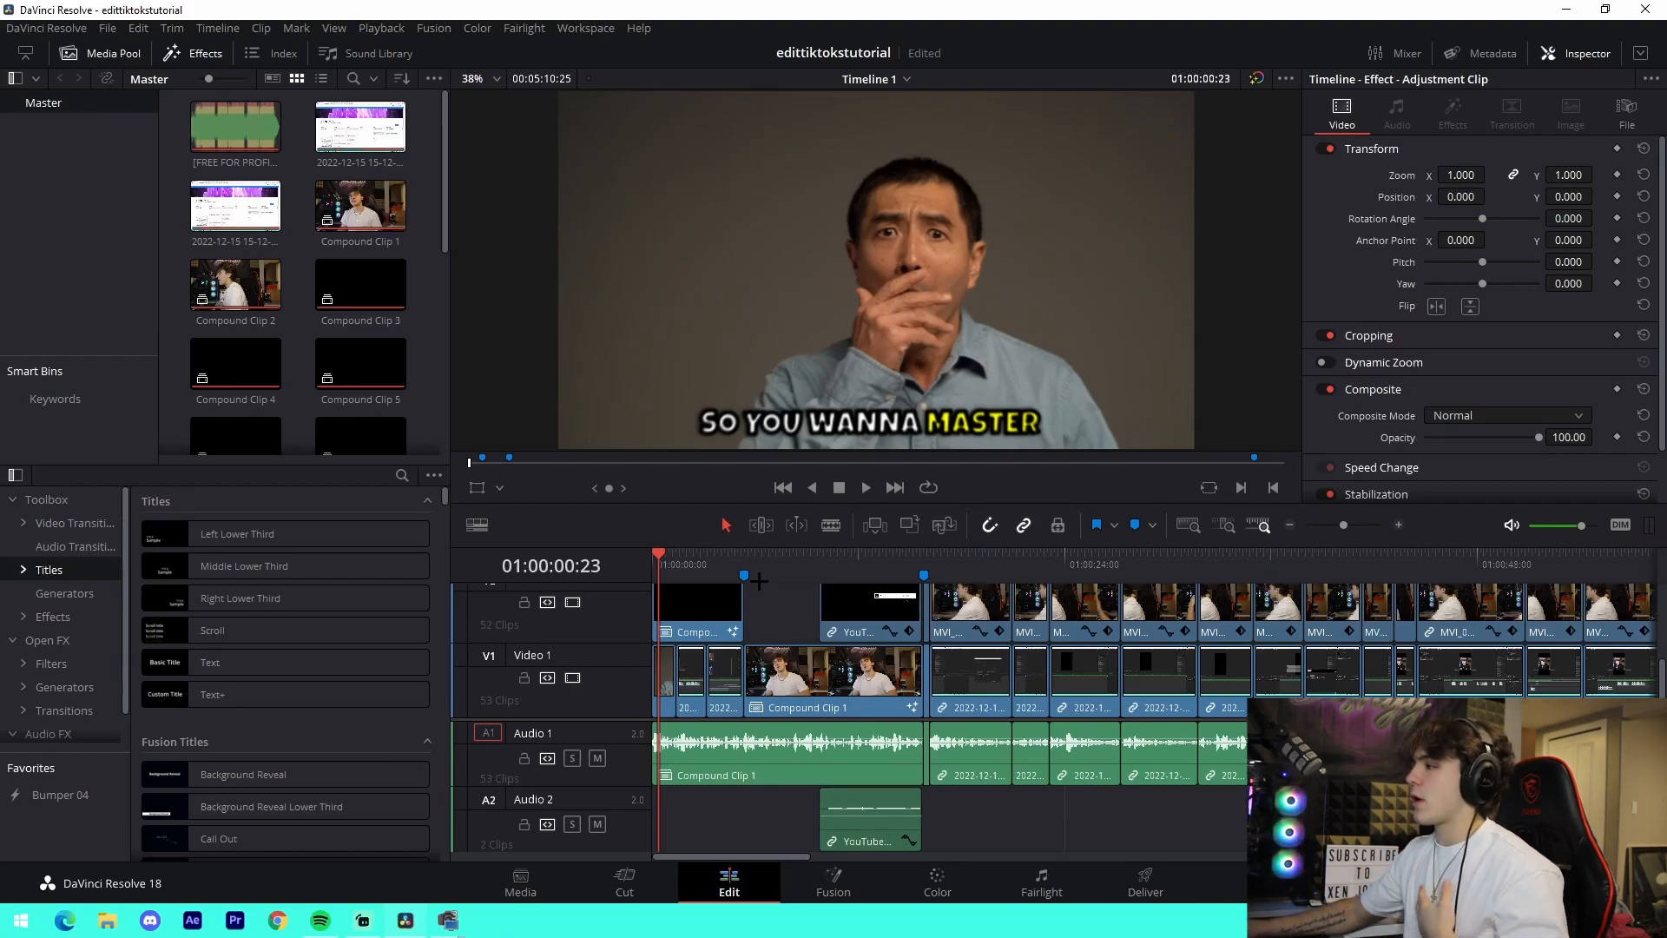
left_click(775, 560)
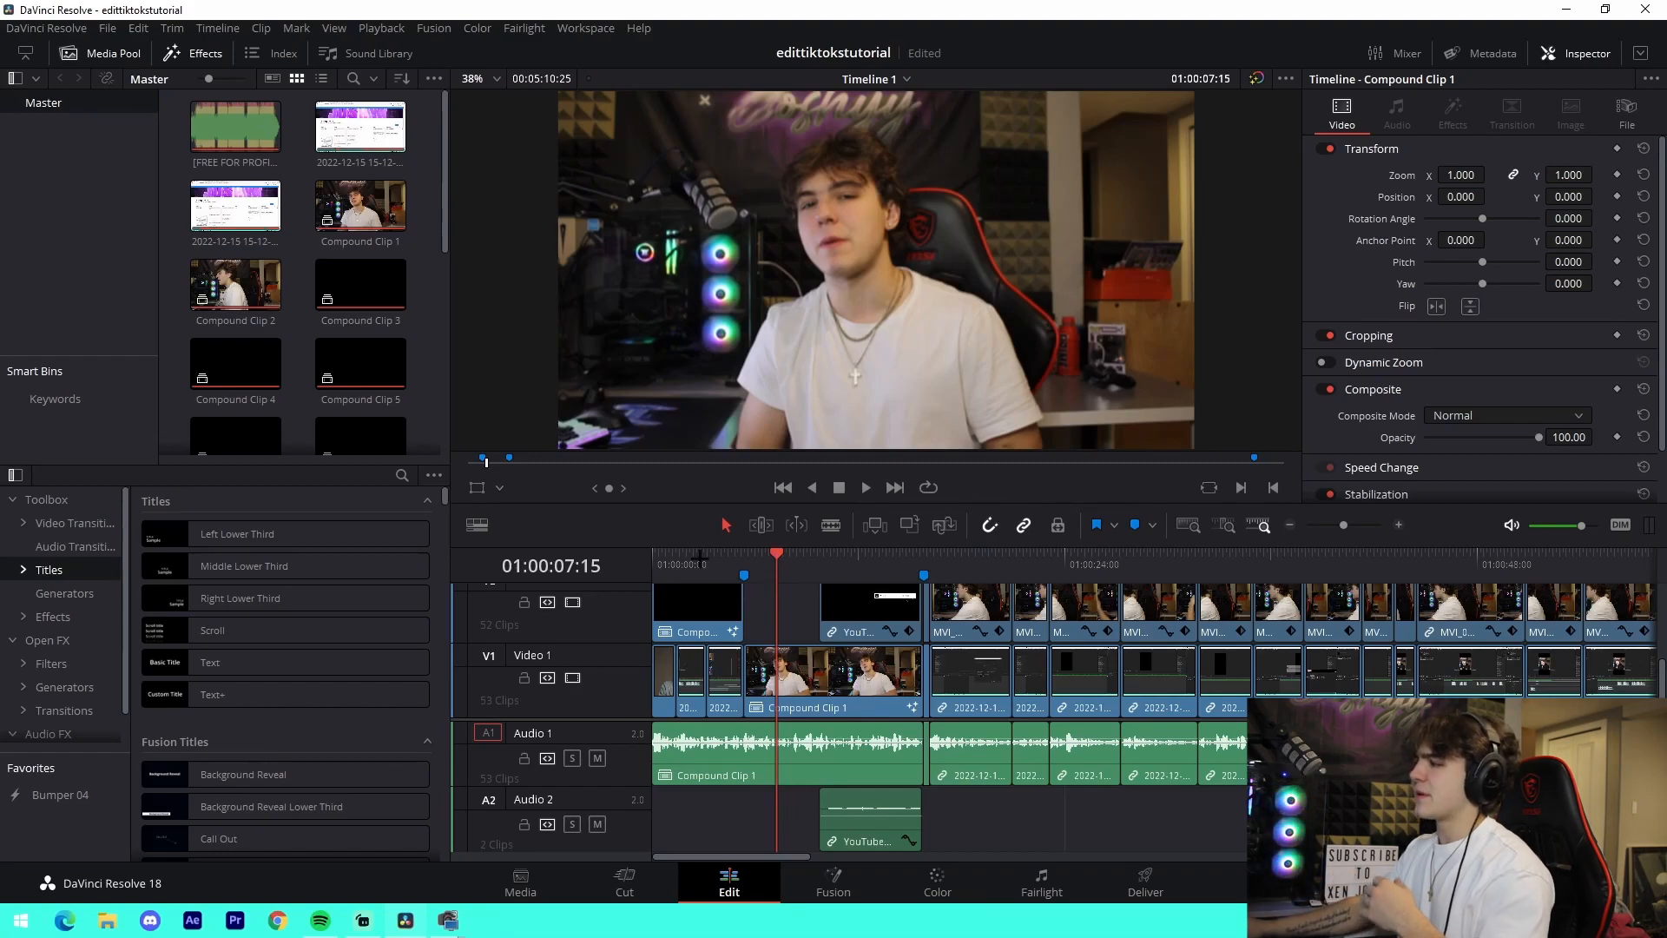
left_click(658, 559)
key("space")
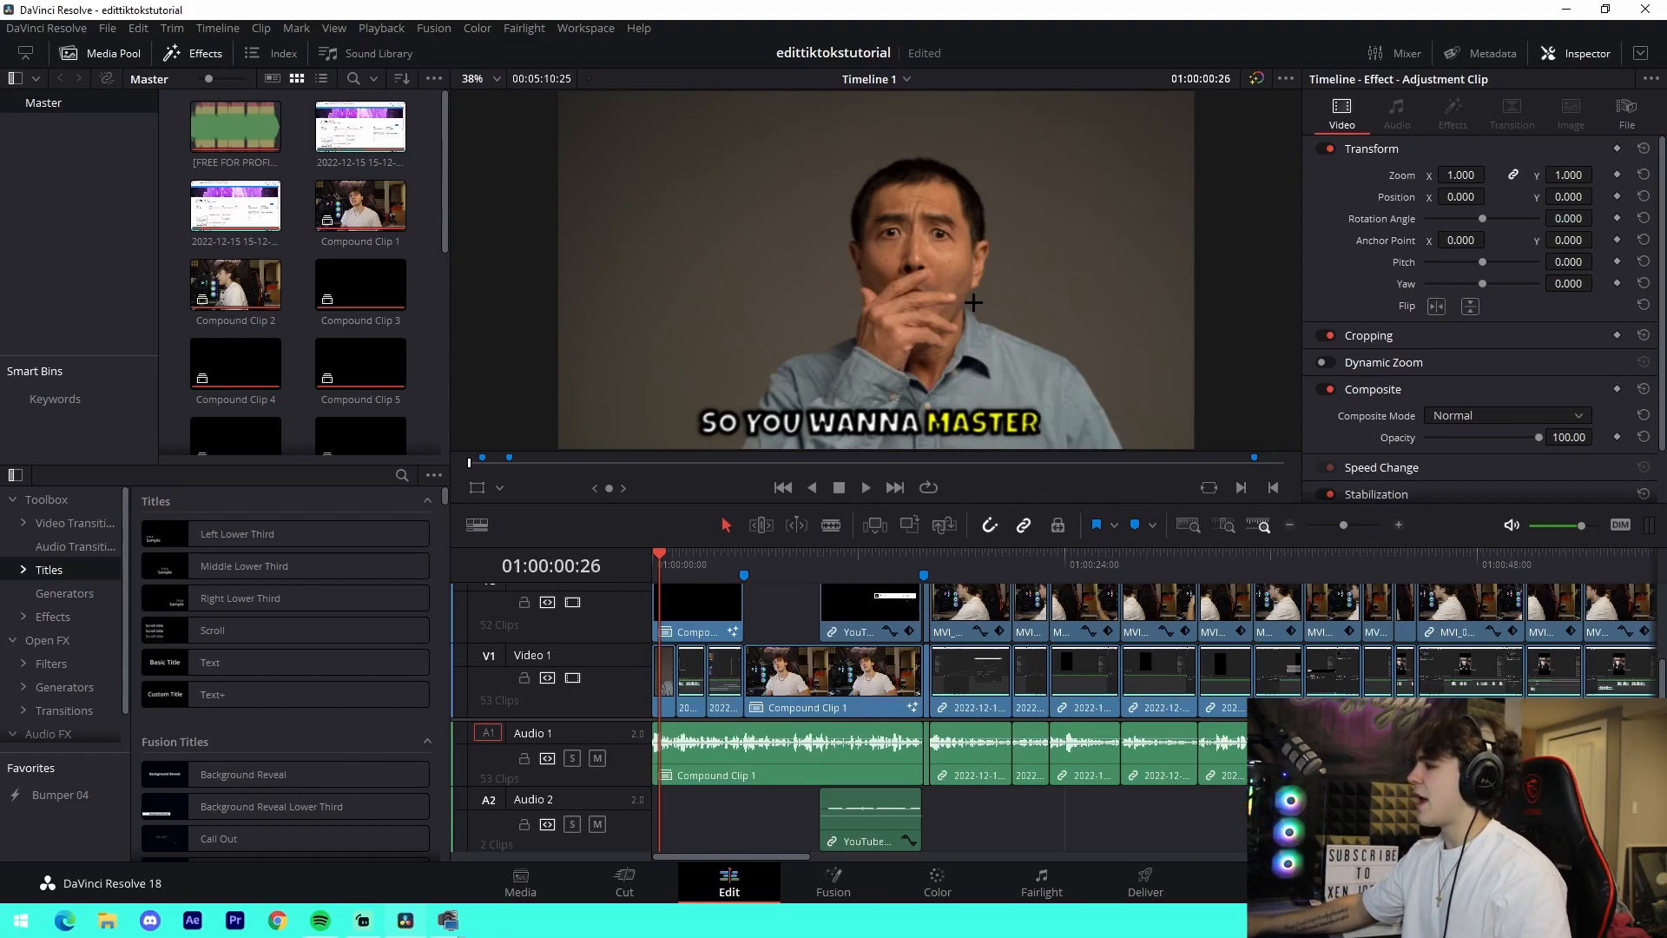
- Review the intro's screen-recording shots and the transitions at the first two timeline markers
mouse_move(681, 557)
left_mouse_down()
mouse_move(698, 557)
mouse_move(678, 556)
left_mouse_up()
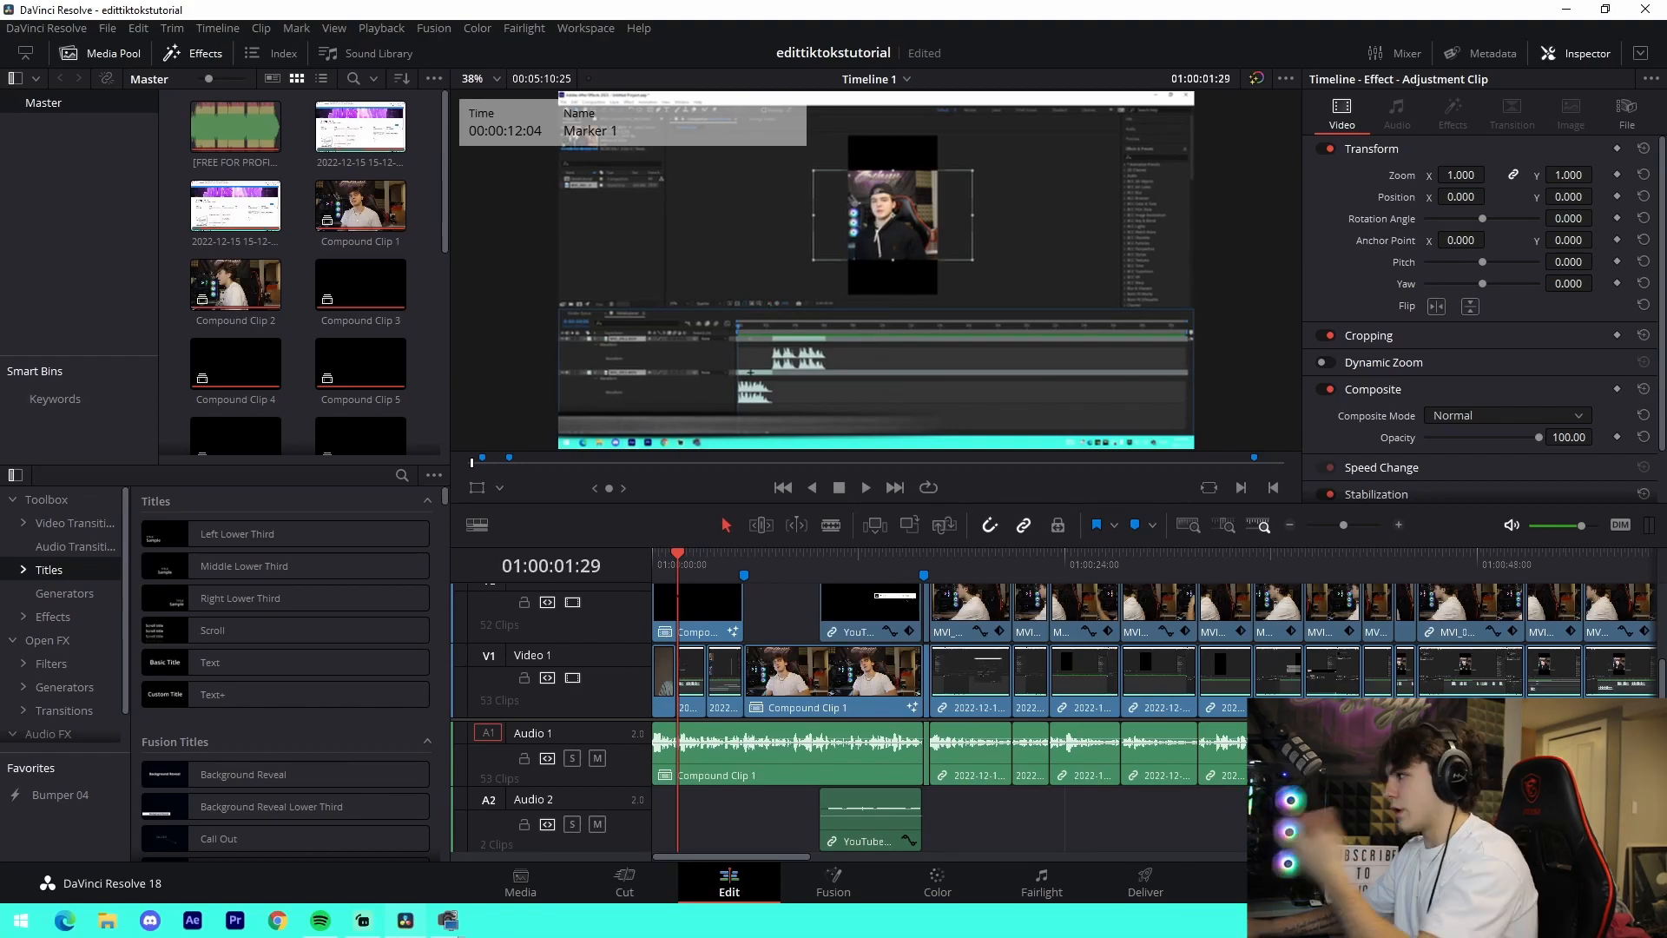
left_click(719, 570)
left_click(744, 572)
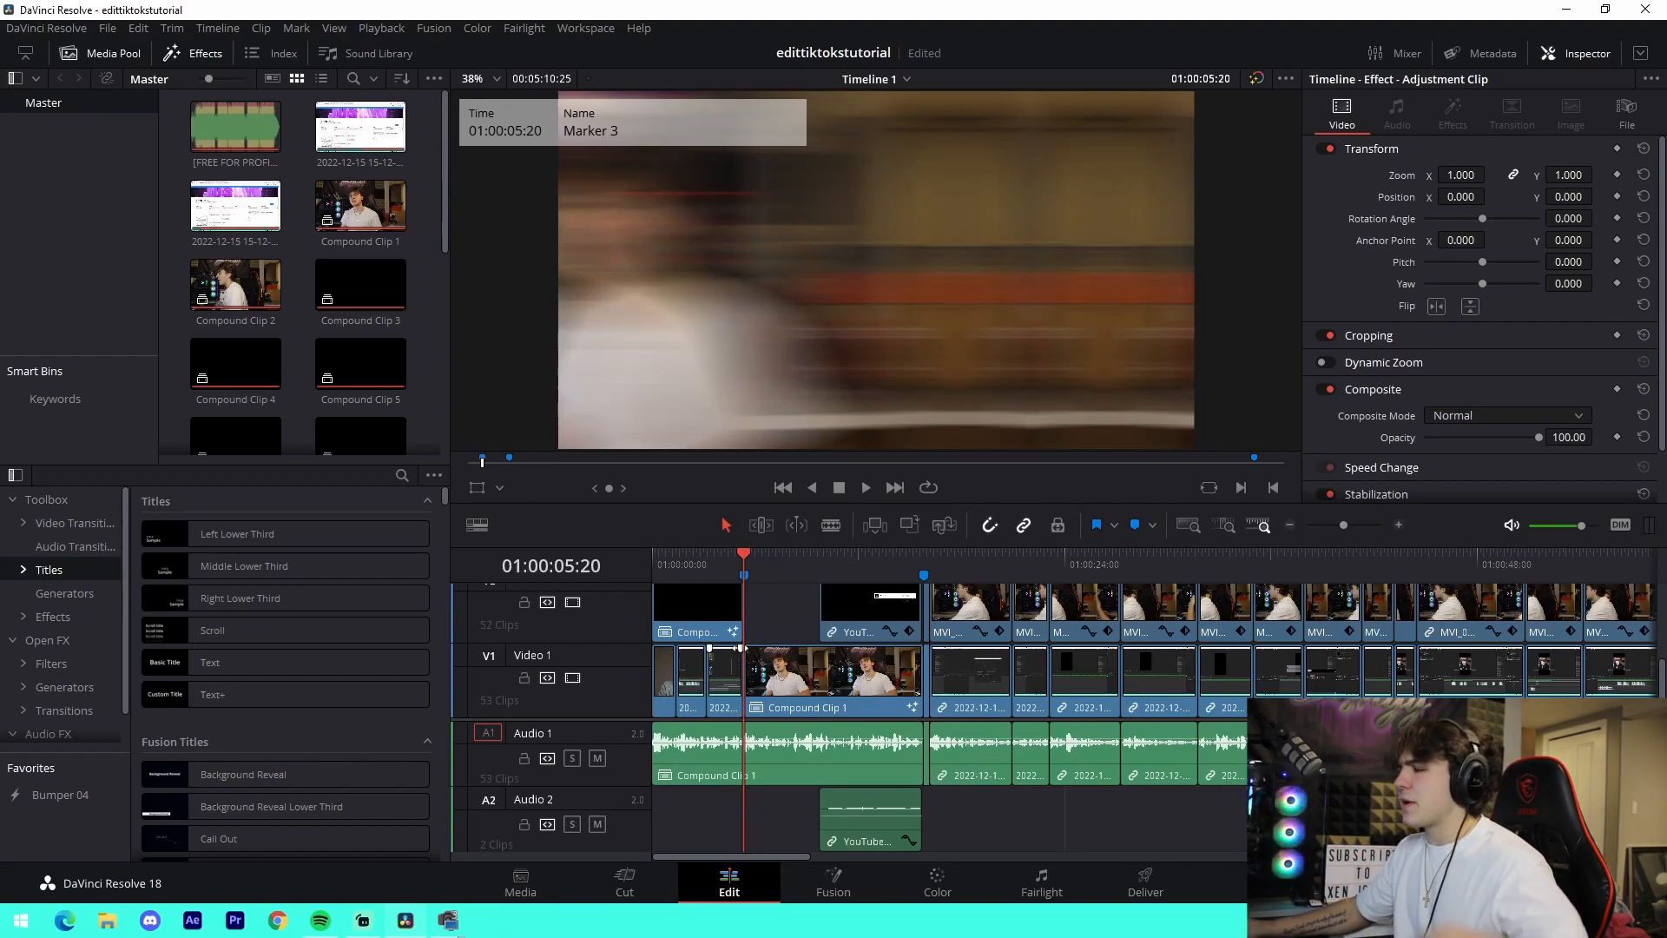
left_click_drag(727, 557, 651, 562)
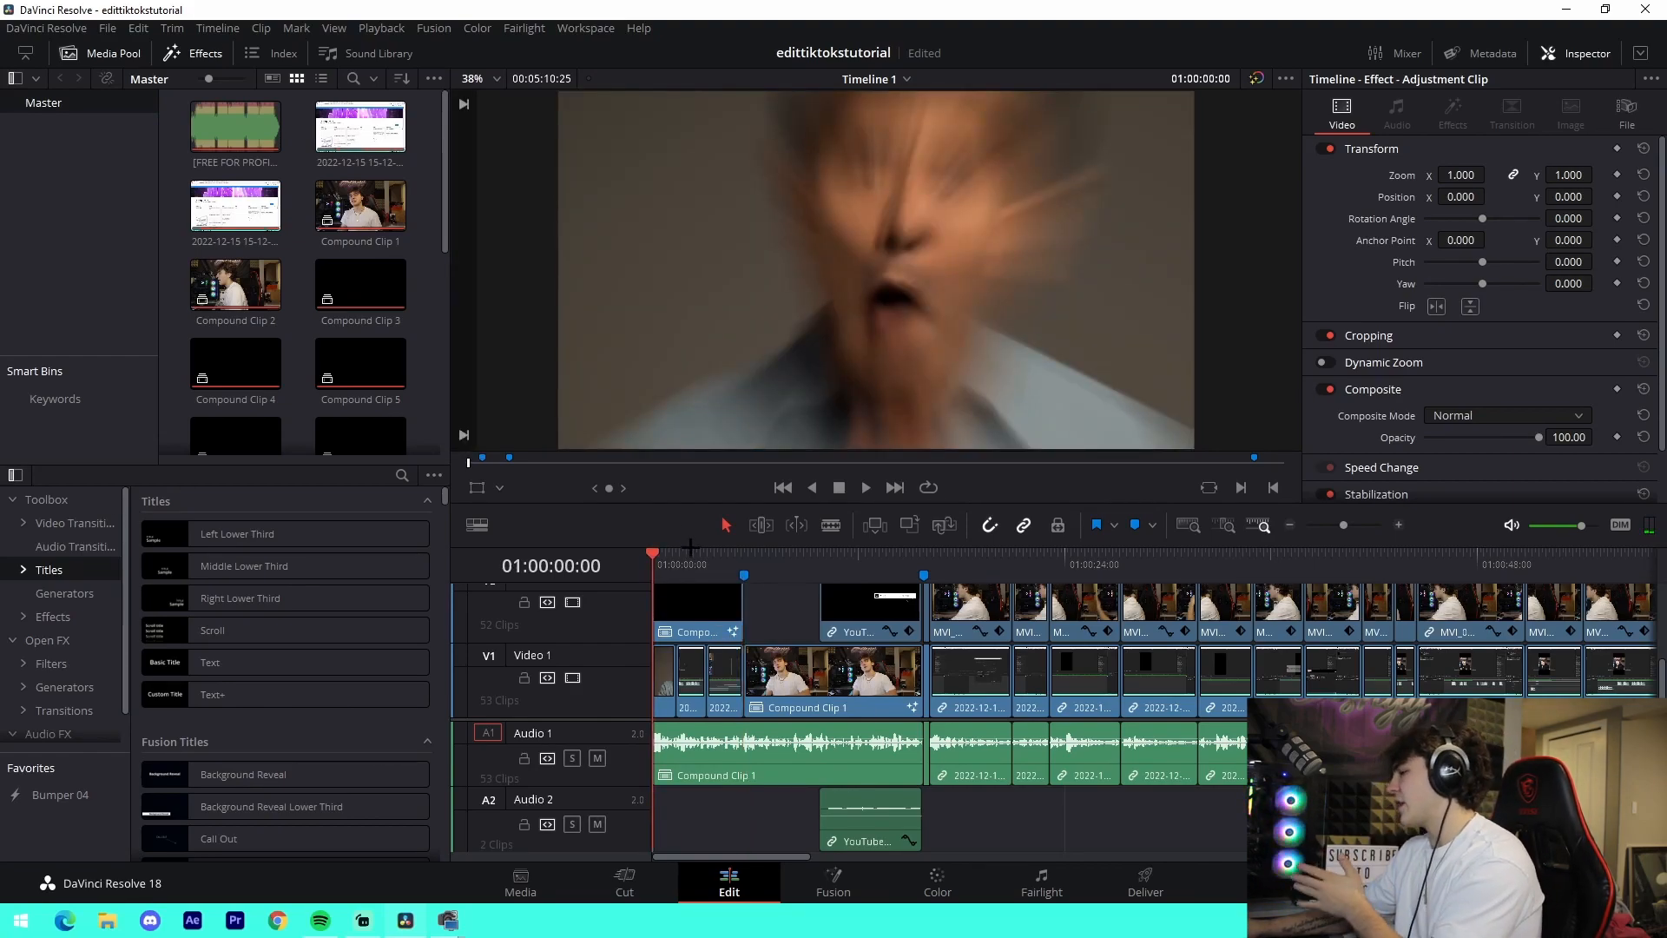
left_click_drag(833, 555, 922, 553)
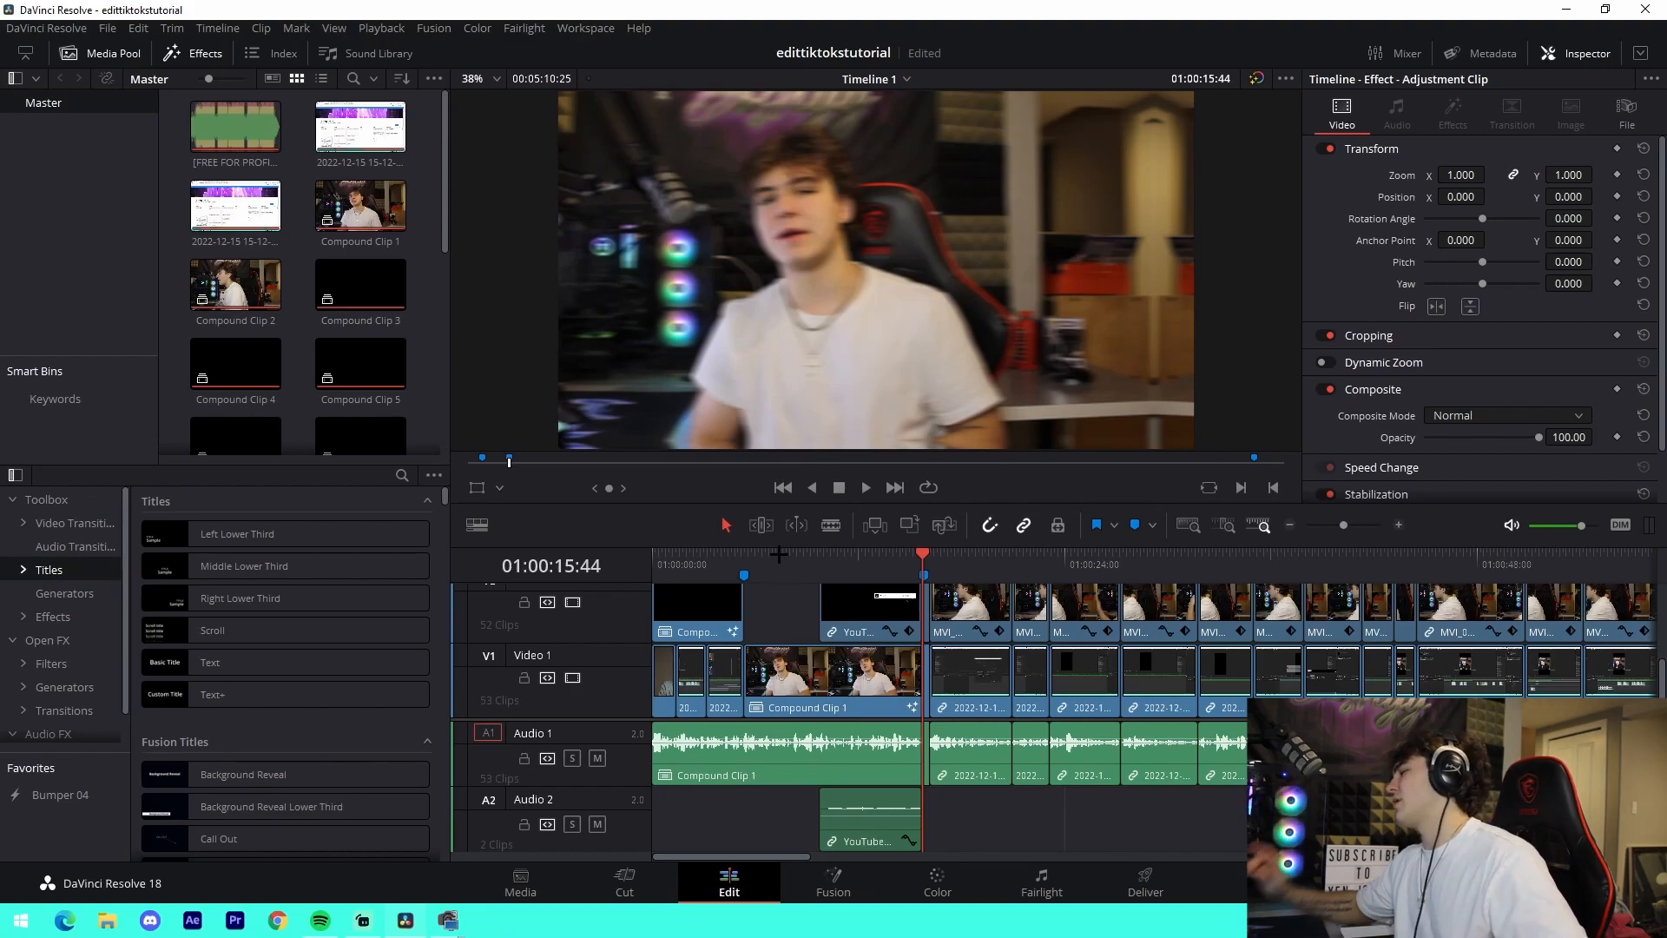
left_click(776, 552)
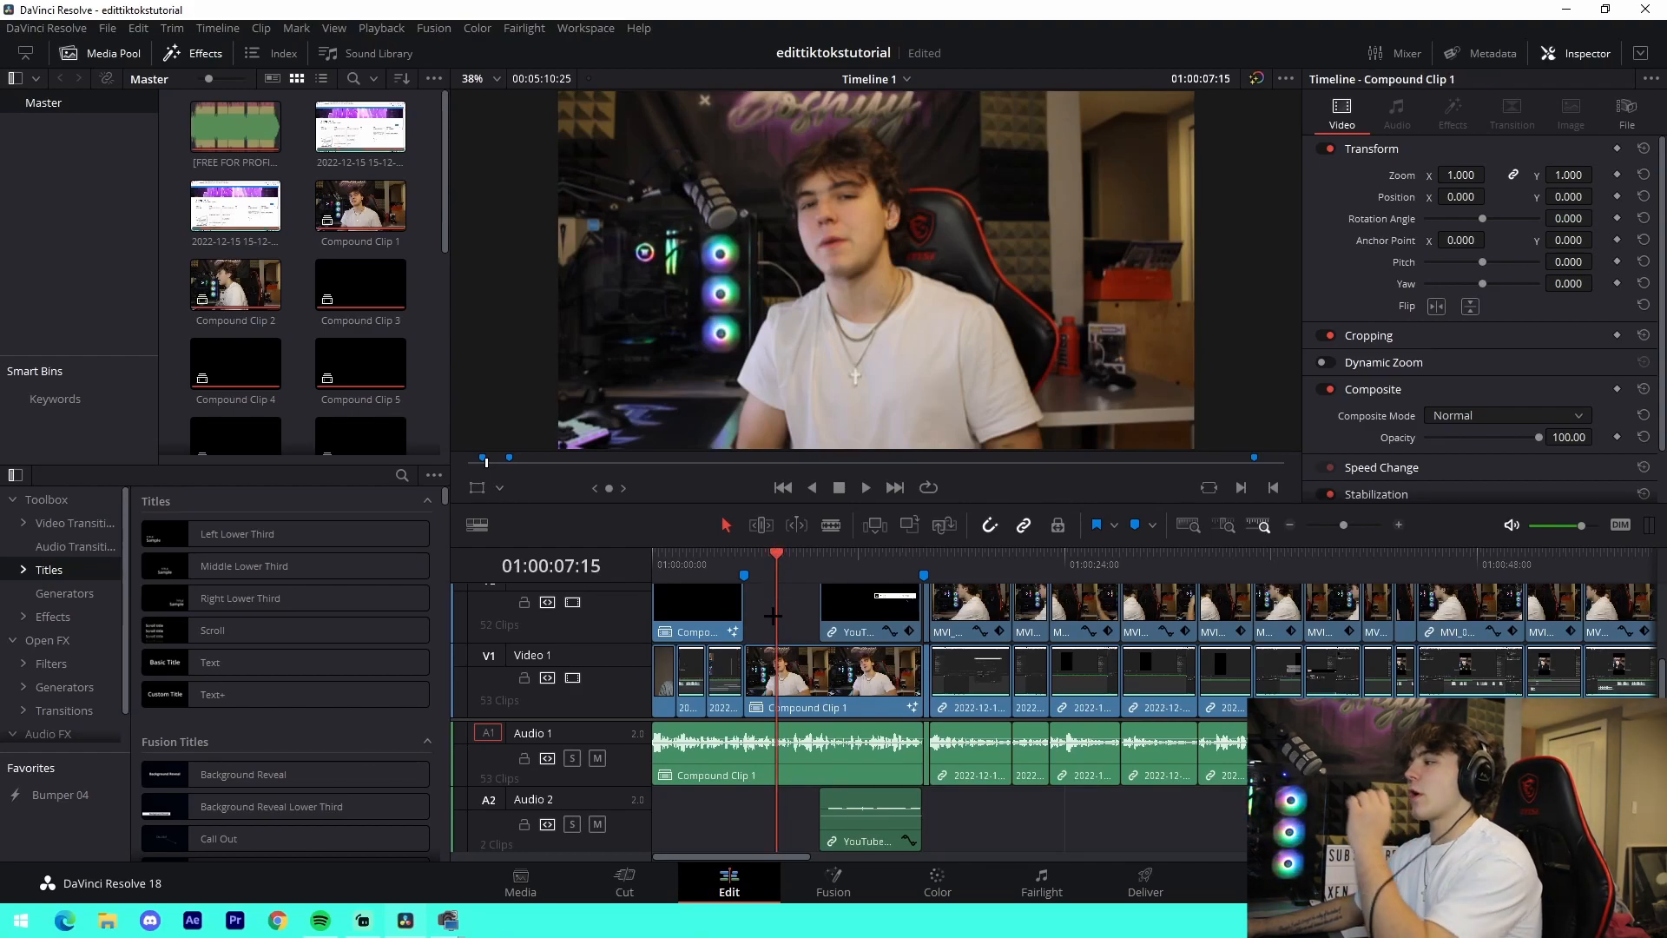
- Open Compound Clip 10, the caption clip on Video 2 at the start, in its own timeline
scroll(716, 629, "up", 2)
left_click(705, 560)
left_click(727, 648)
right_click(726, 649)
left_click(794, 162)
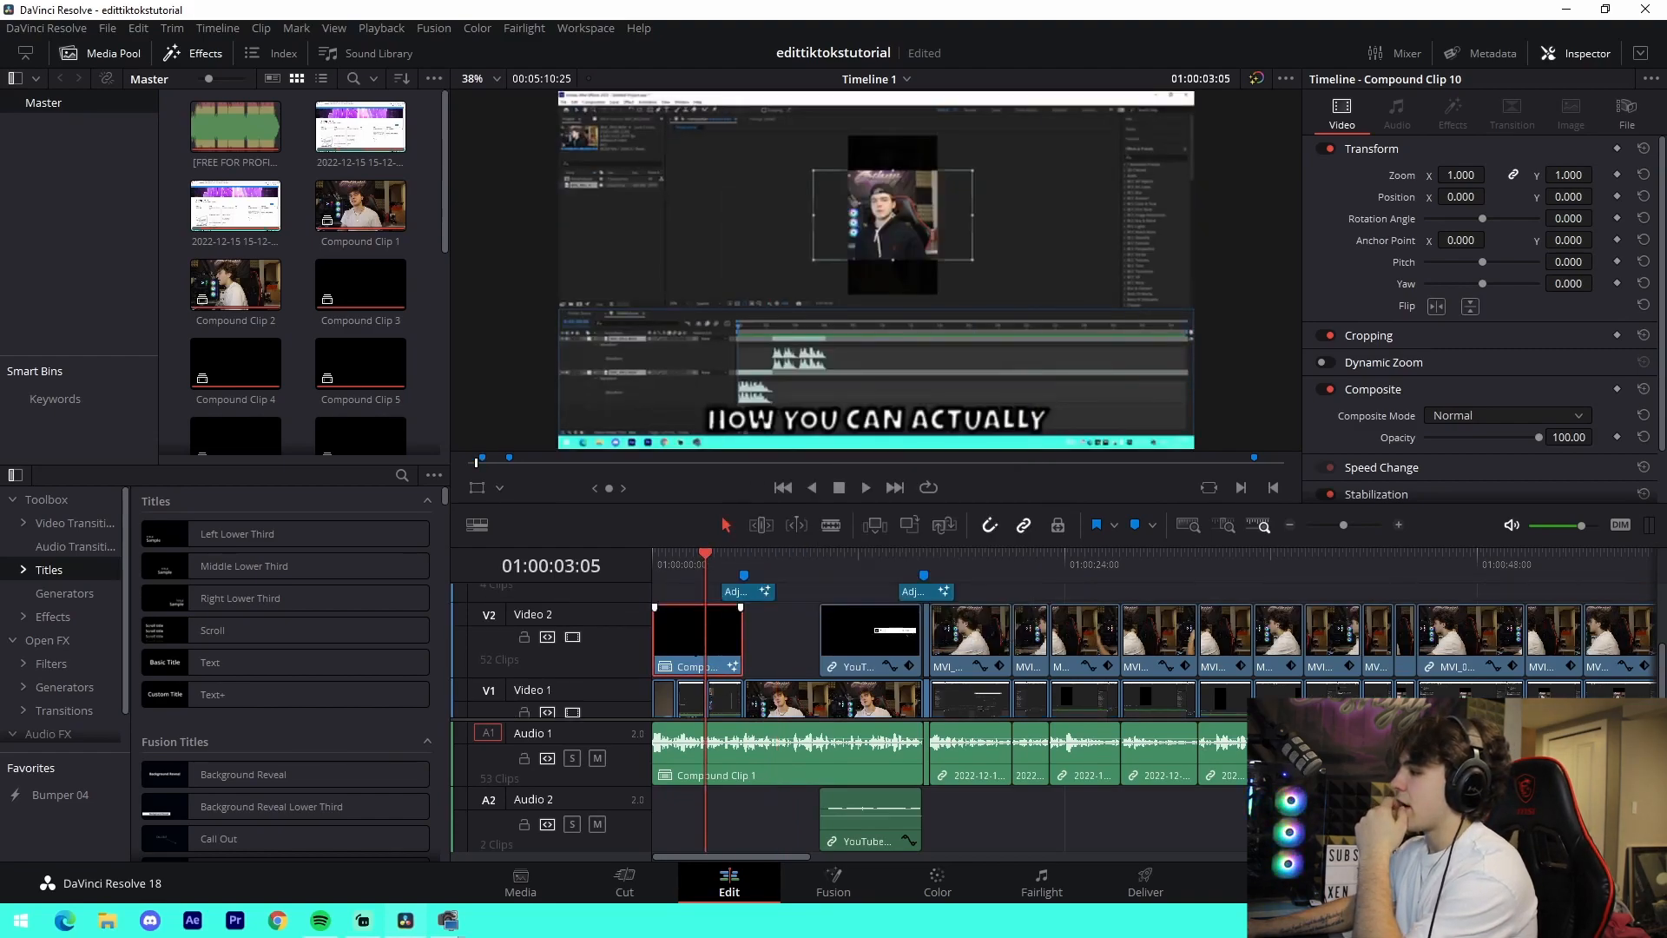
right_click(709, 647)
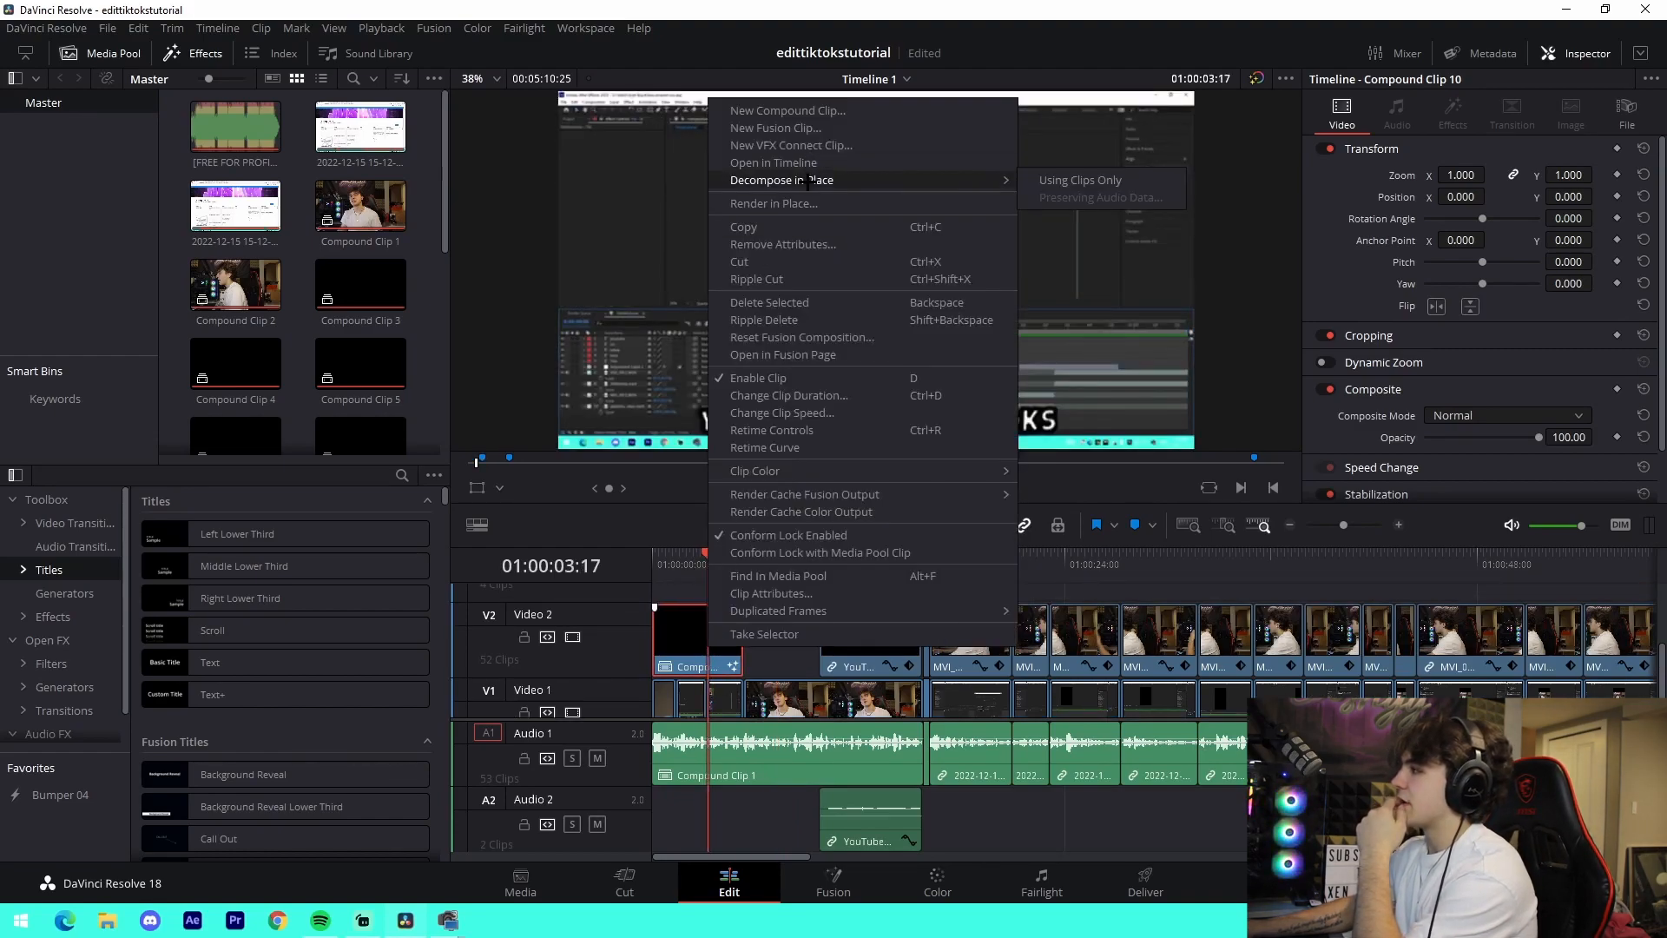
left_click(773, 163)
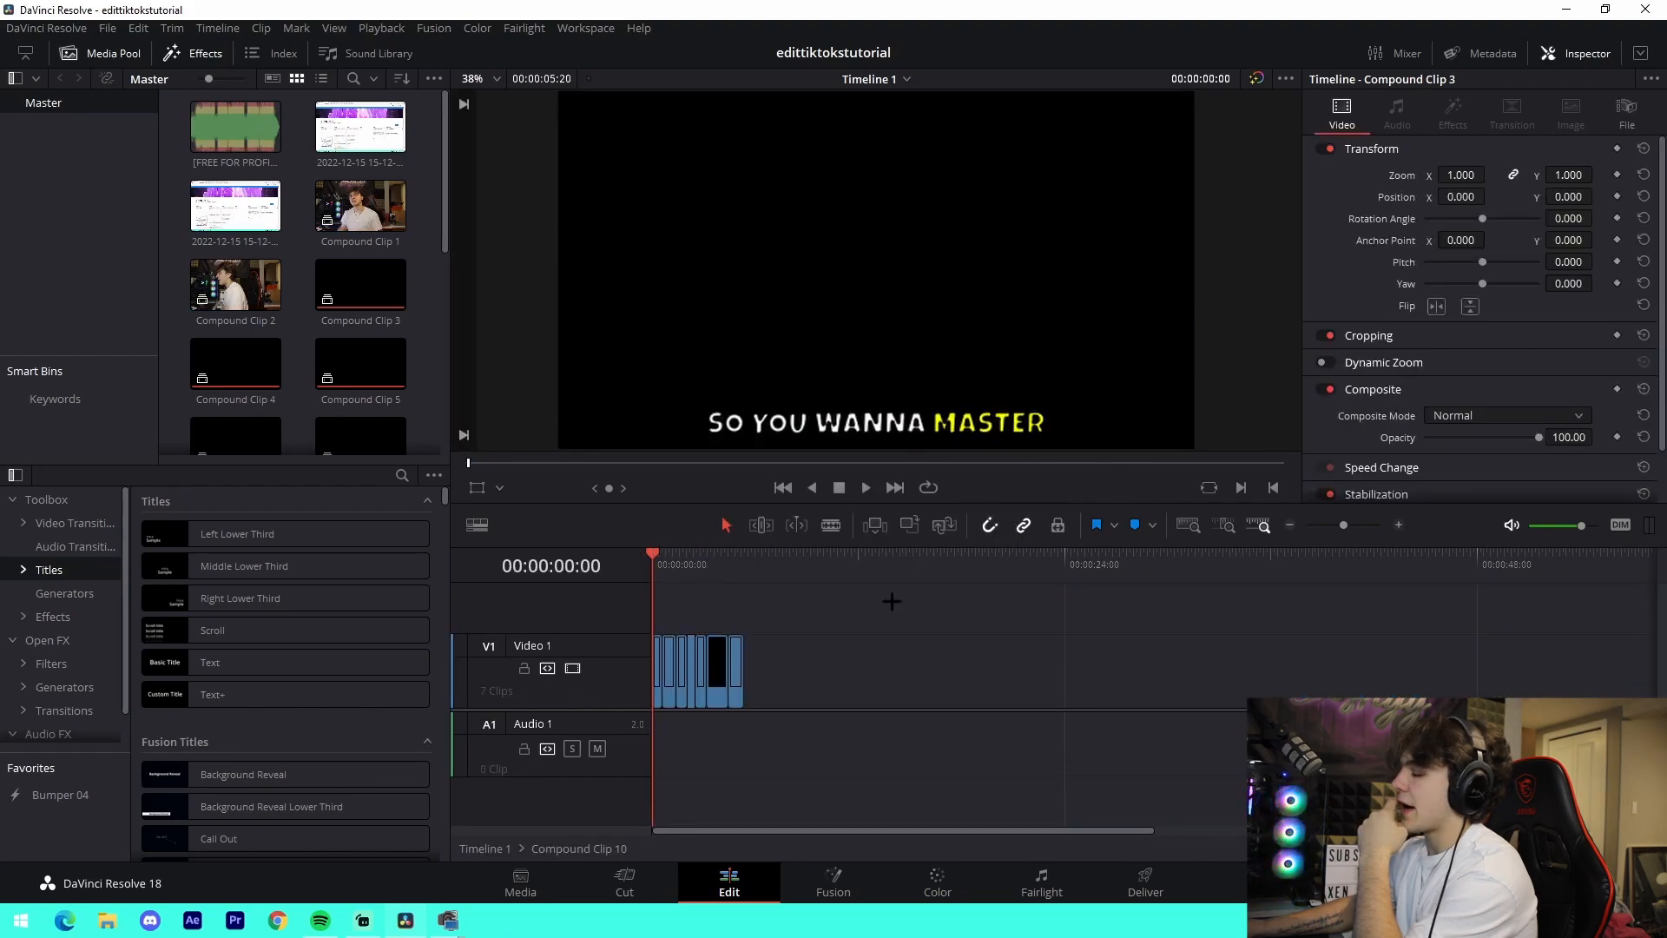
- Open the first nested caption clip, Compound Clip 3, in its own timeline
left_click_drag(1343, 524, 1356, 525)
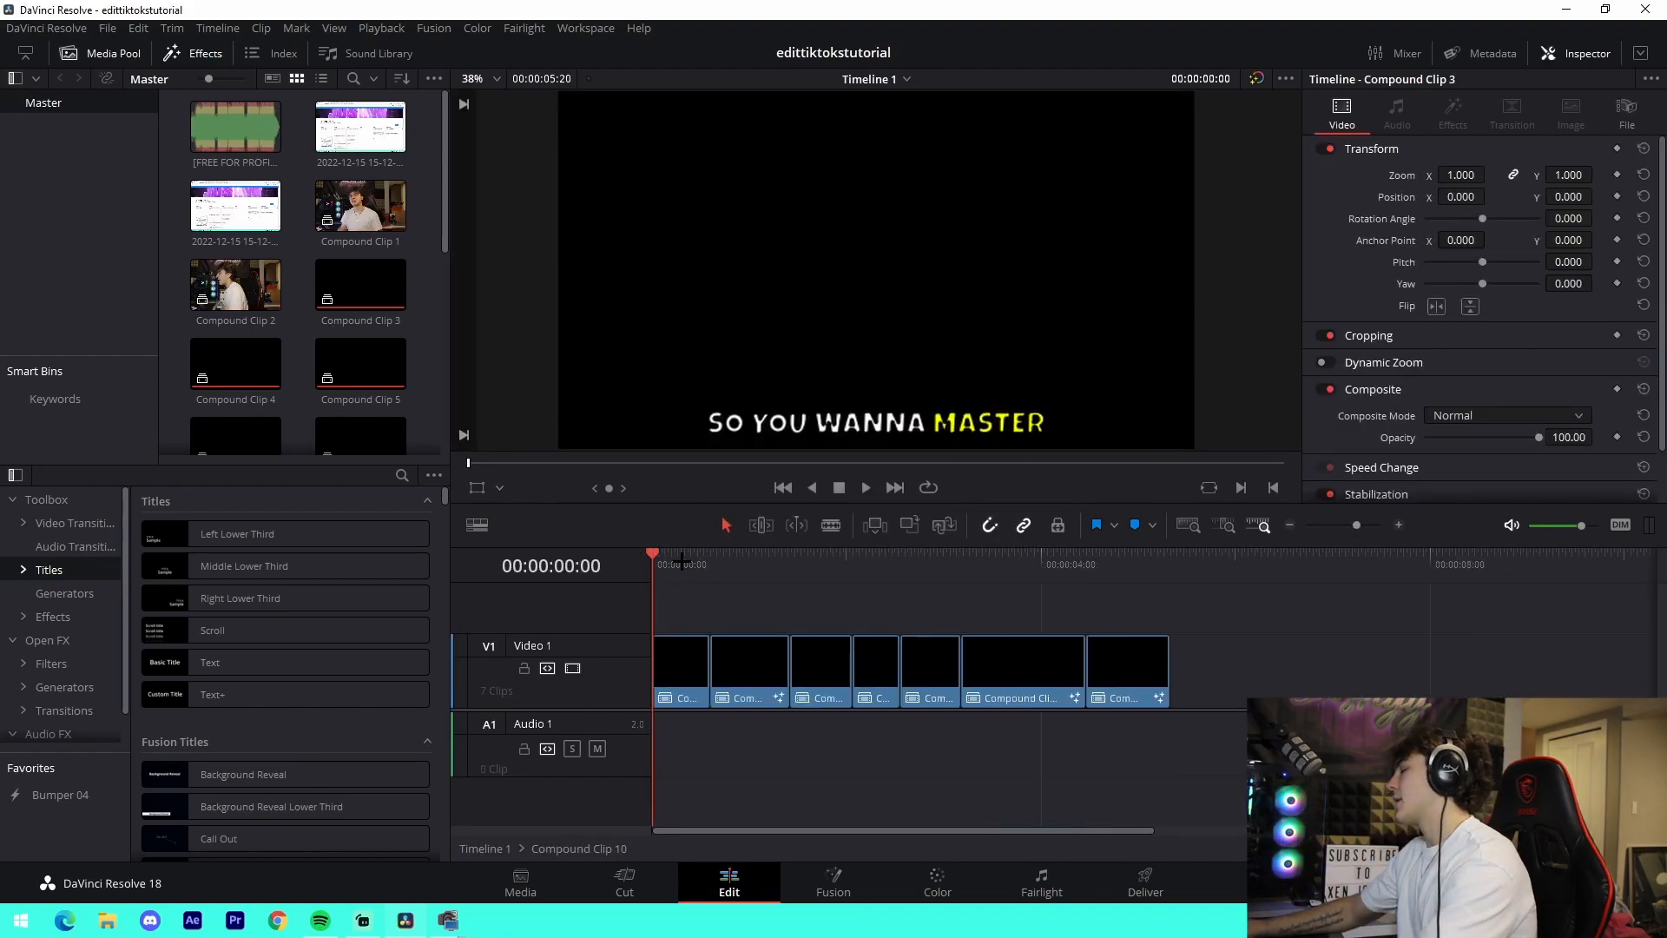
right_click(682, 668)
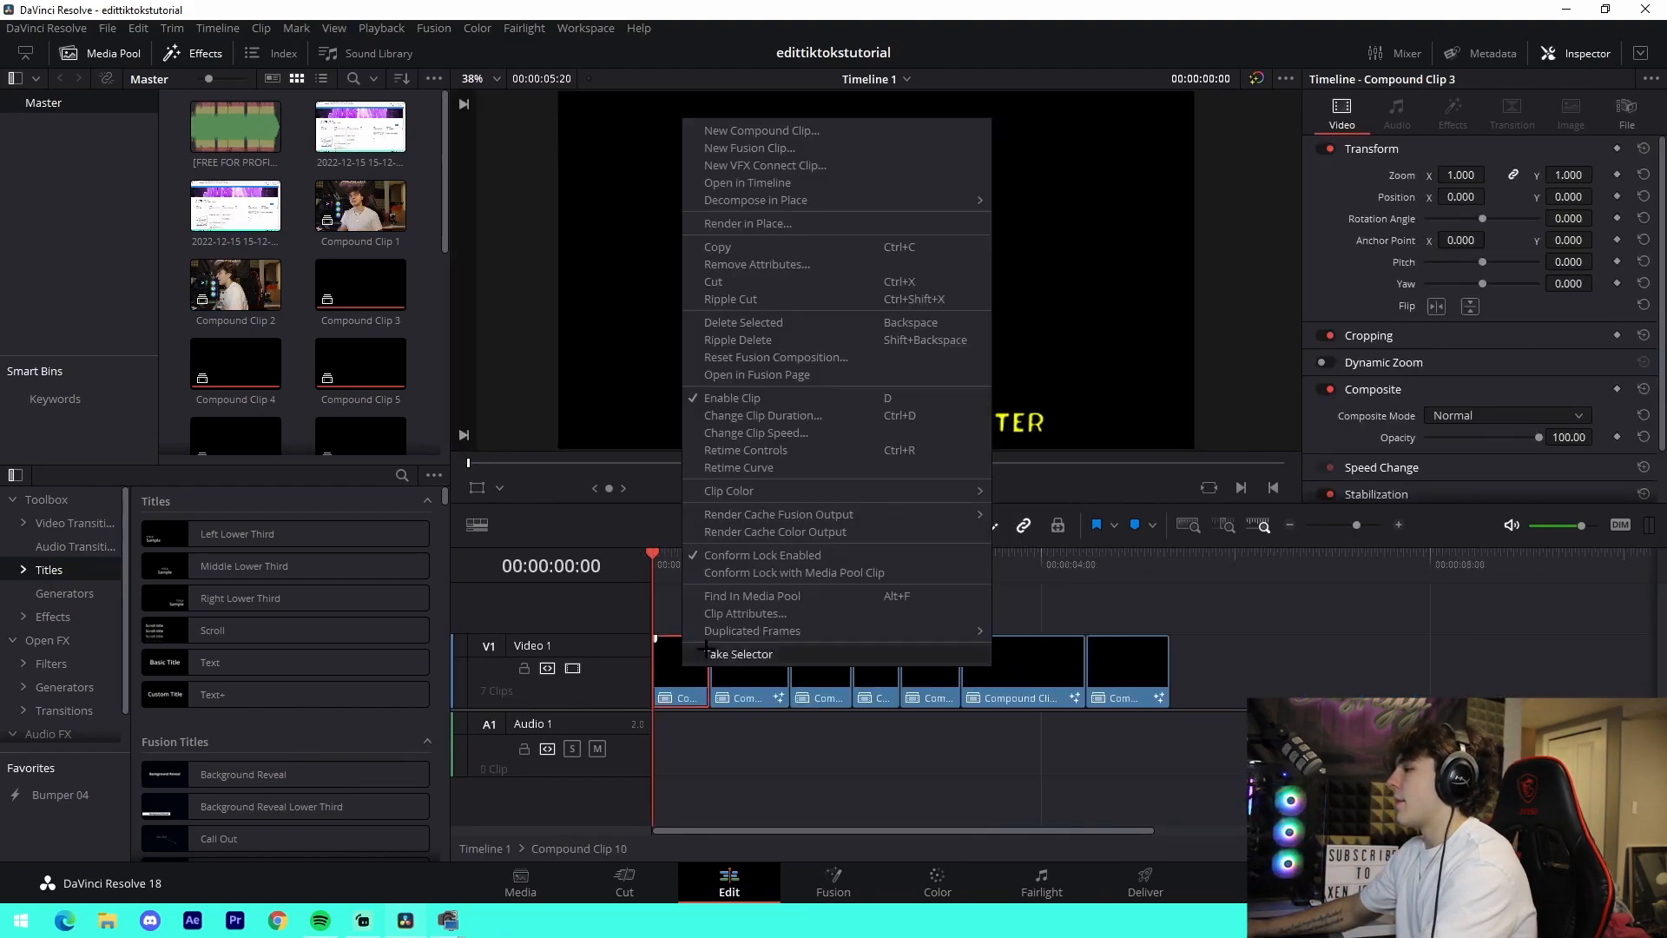
left_click(752, 165)
- Raise the timeline playback resolution so the "SO YOU WANNA MASTER" title previews sharply
left_click_drag(1343, 524, 1354, 524)
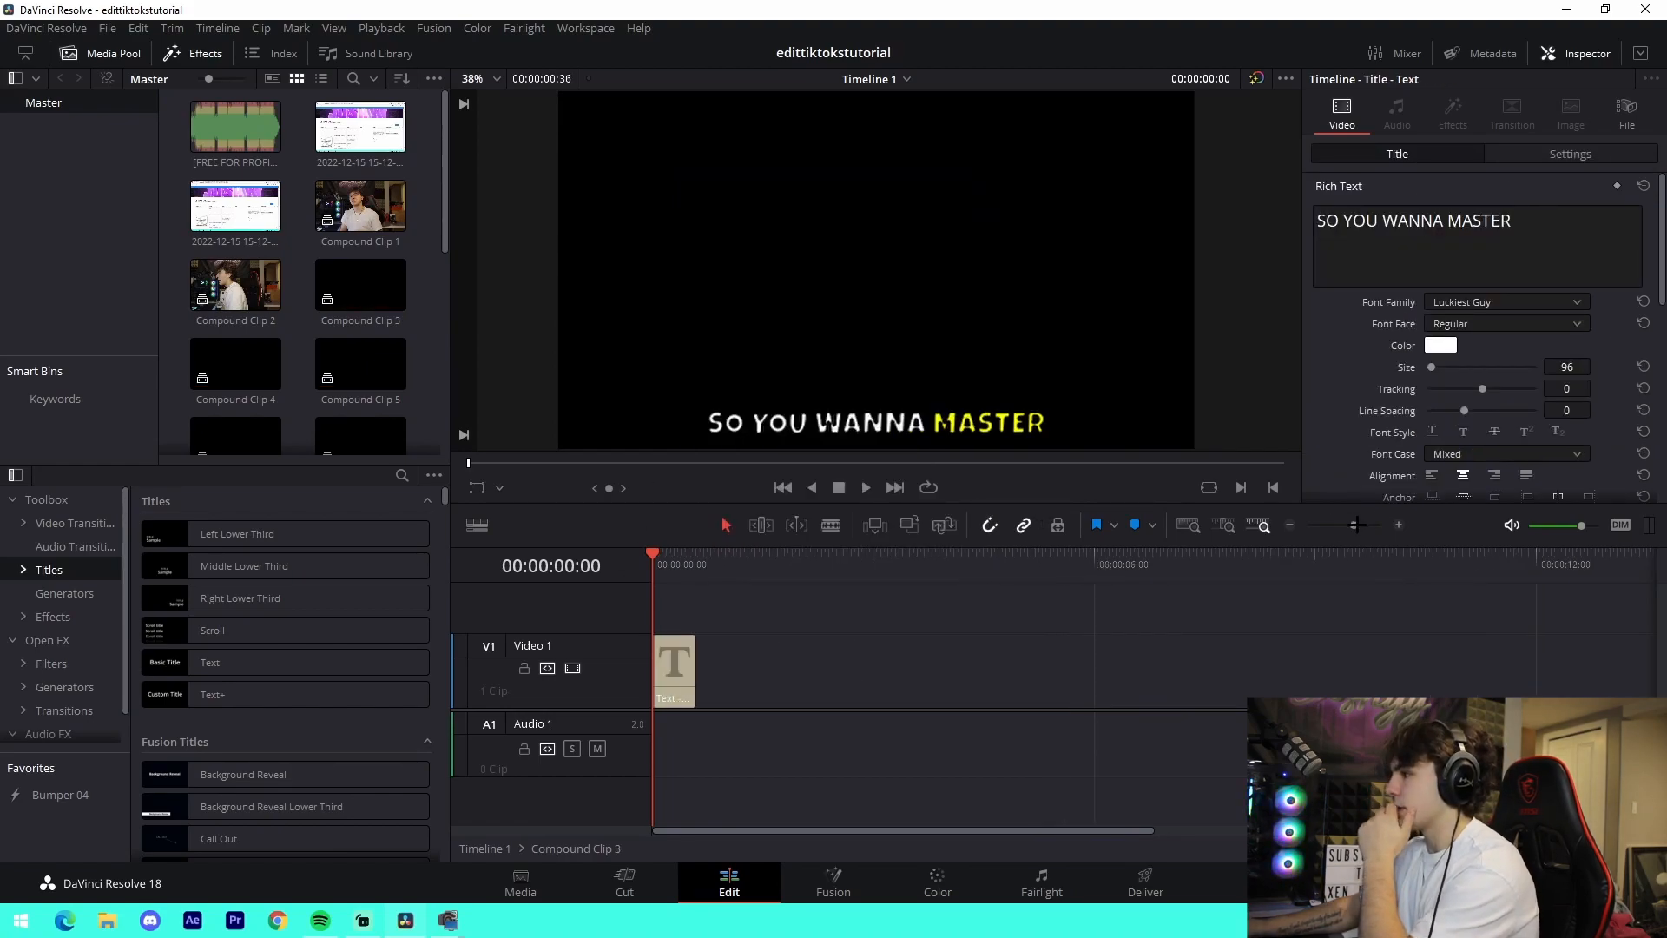
left_click(680, 677)
left_click(381, 28)
mouse_move(521, 89)
left_click(665, 93)
left_click(712, 652)
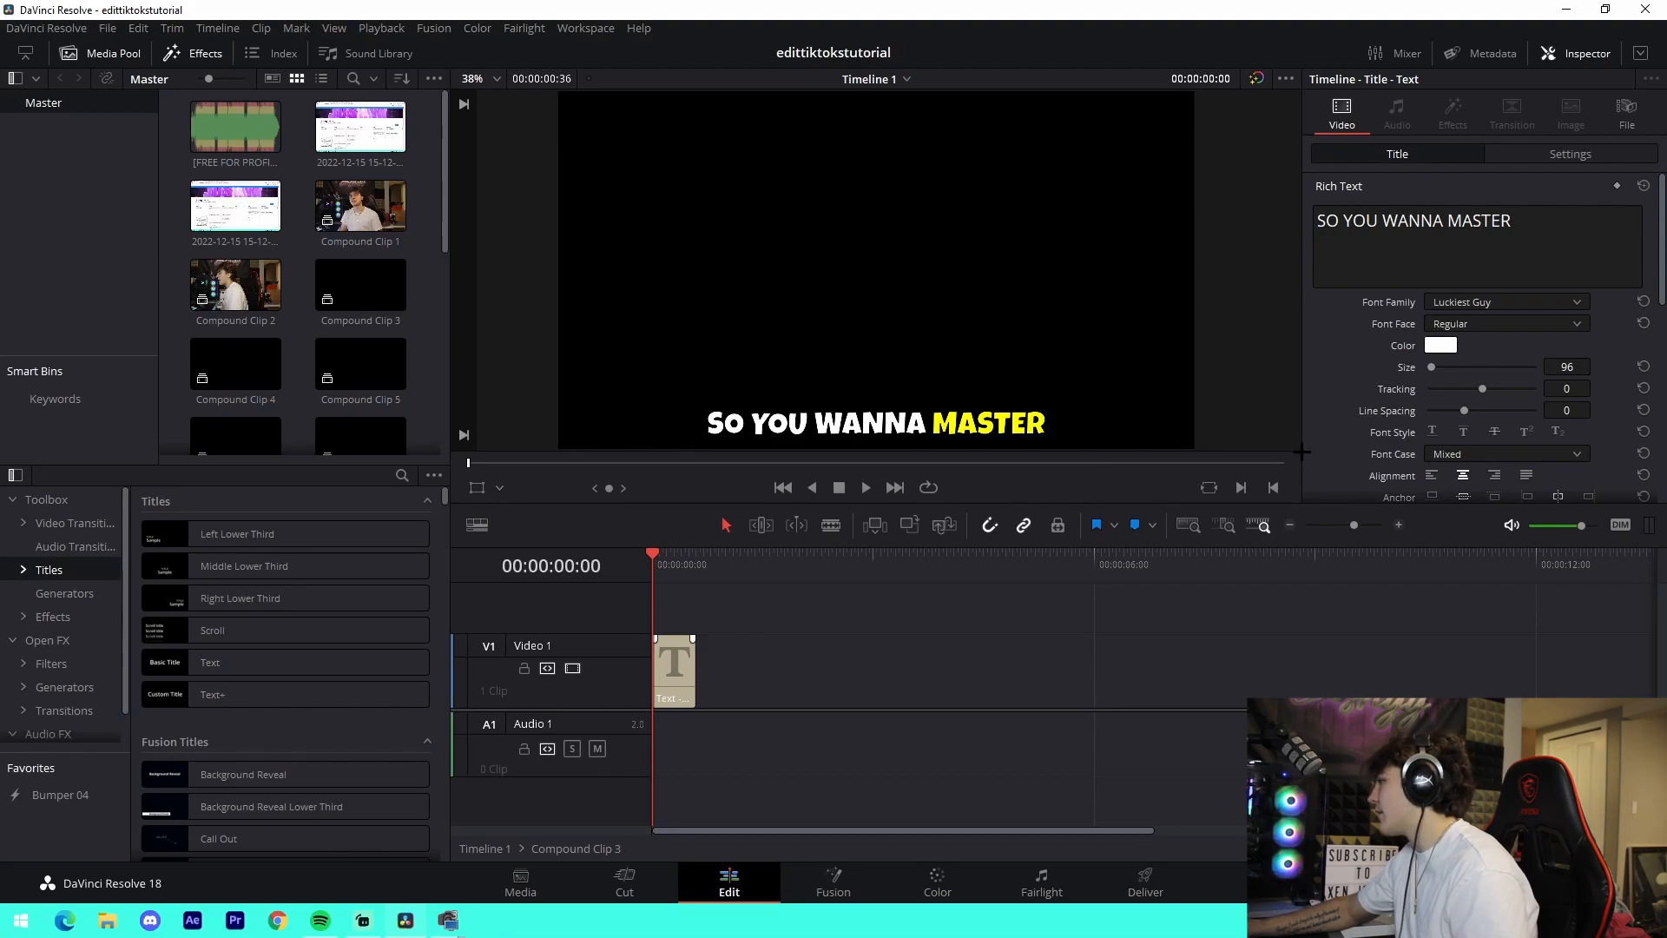
- Examine the title's alignment, position, stroke and drop shadow settings
scroll(1319, 445, "down", 2)
scroll(1319, 443, "down", 3)
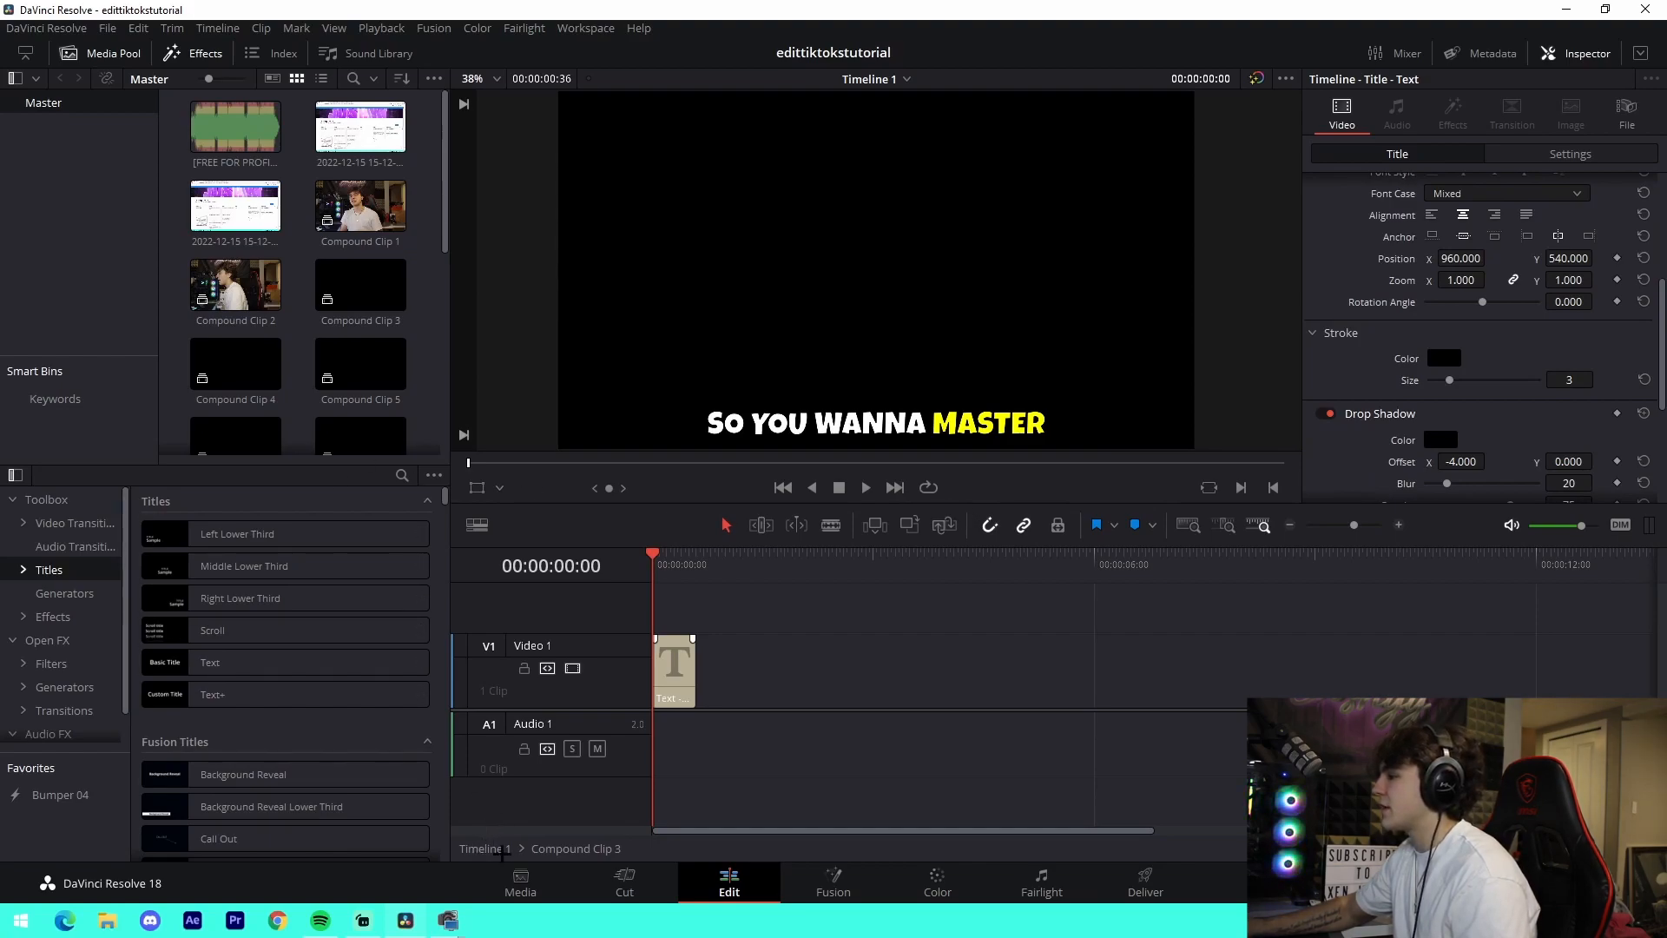
left_click(687, 657)
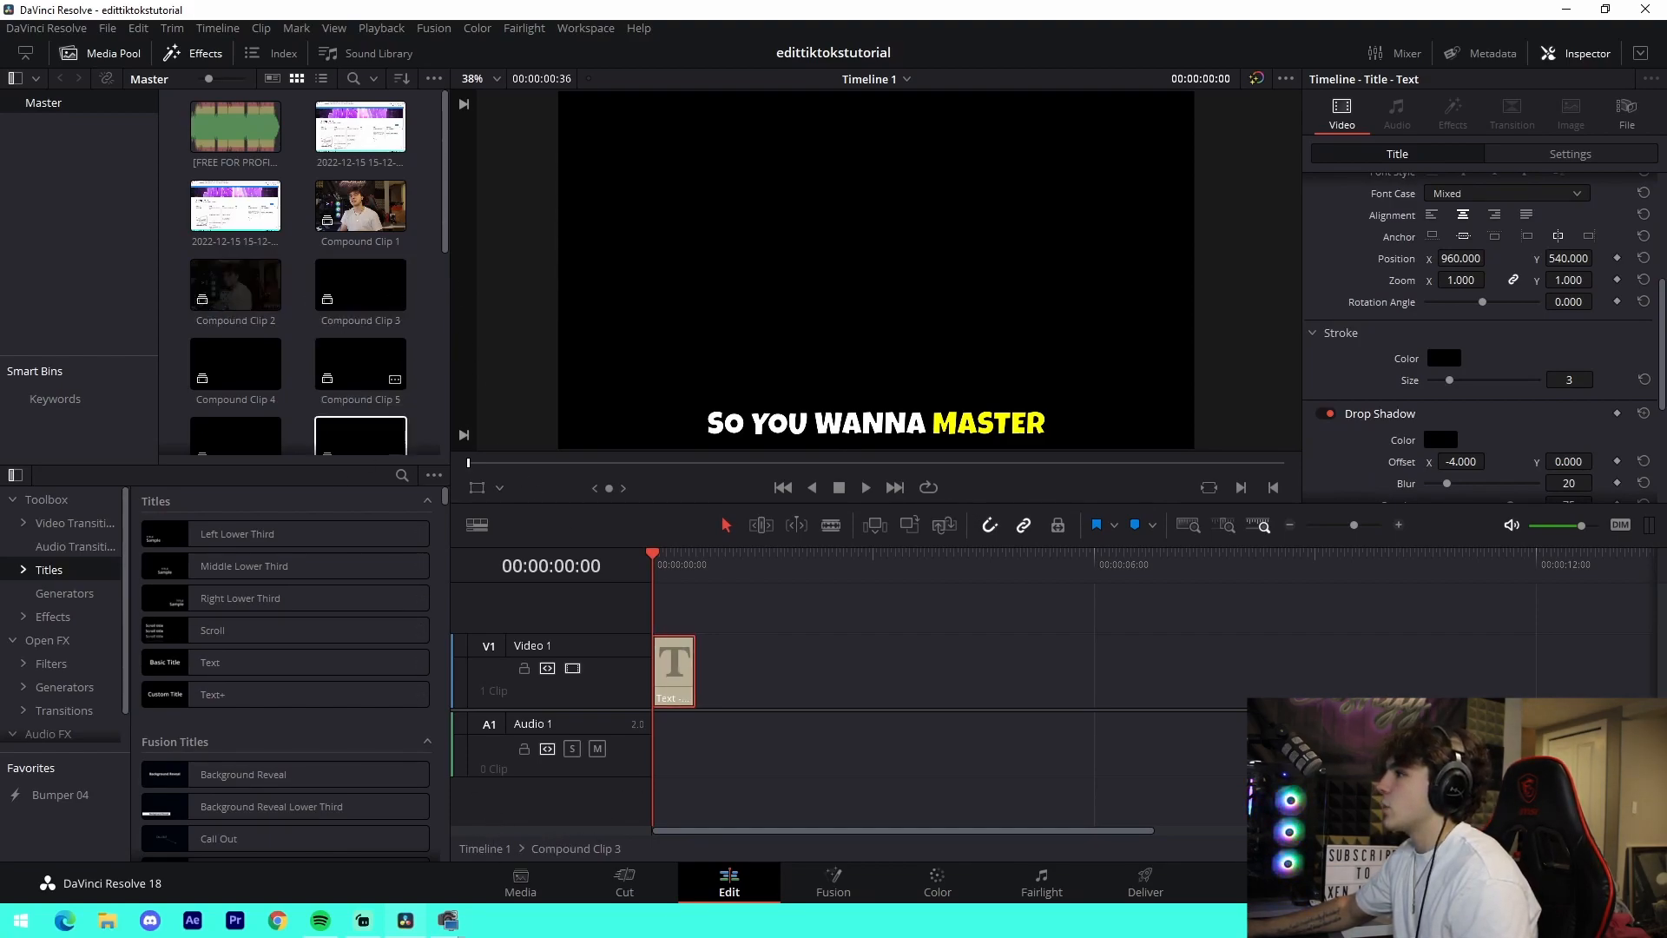
- Return to Timeline 1 and reopen Compound Clip 10 in its own timeline
scroll(398, 416, "down", 5)
scroll(397, 416, "down", 1)
double_click(235, 319)
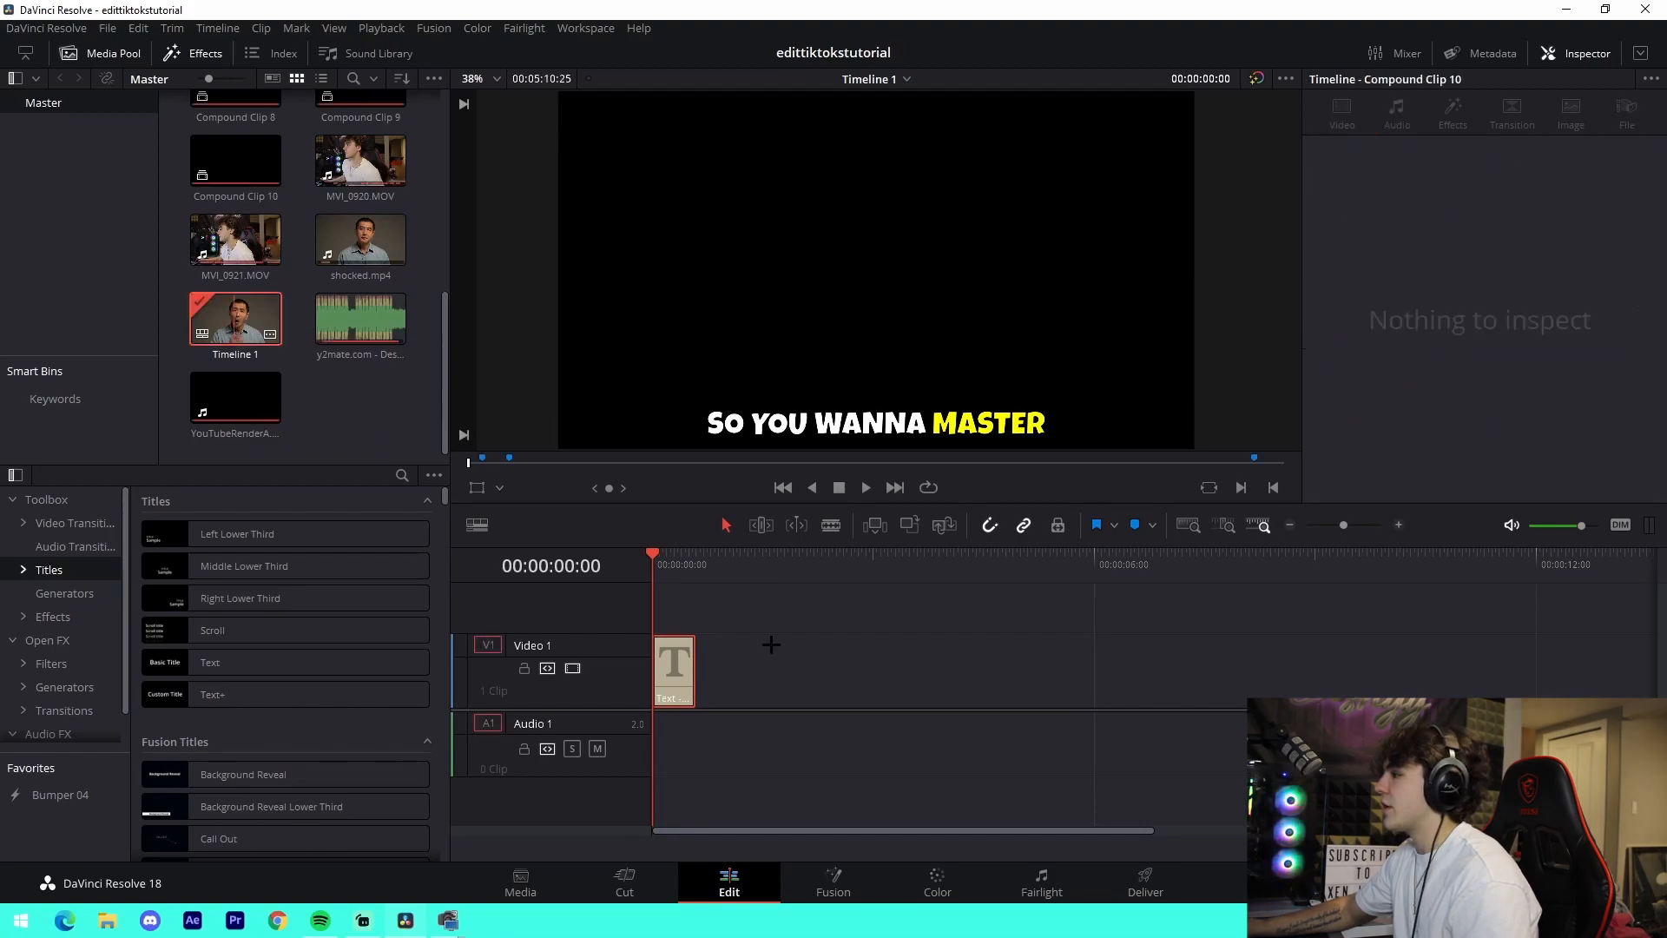
left_click(699, 607)
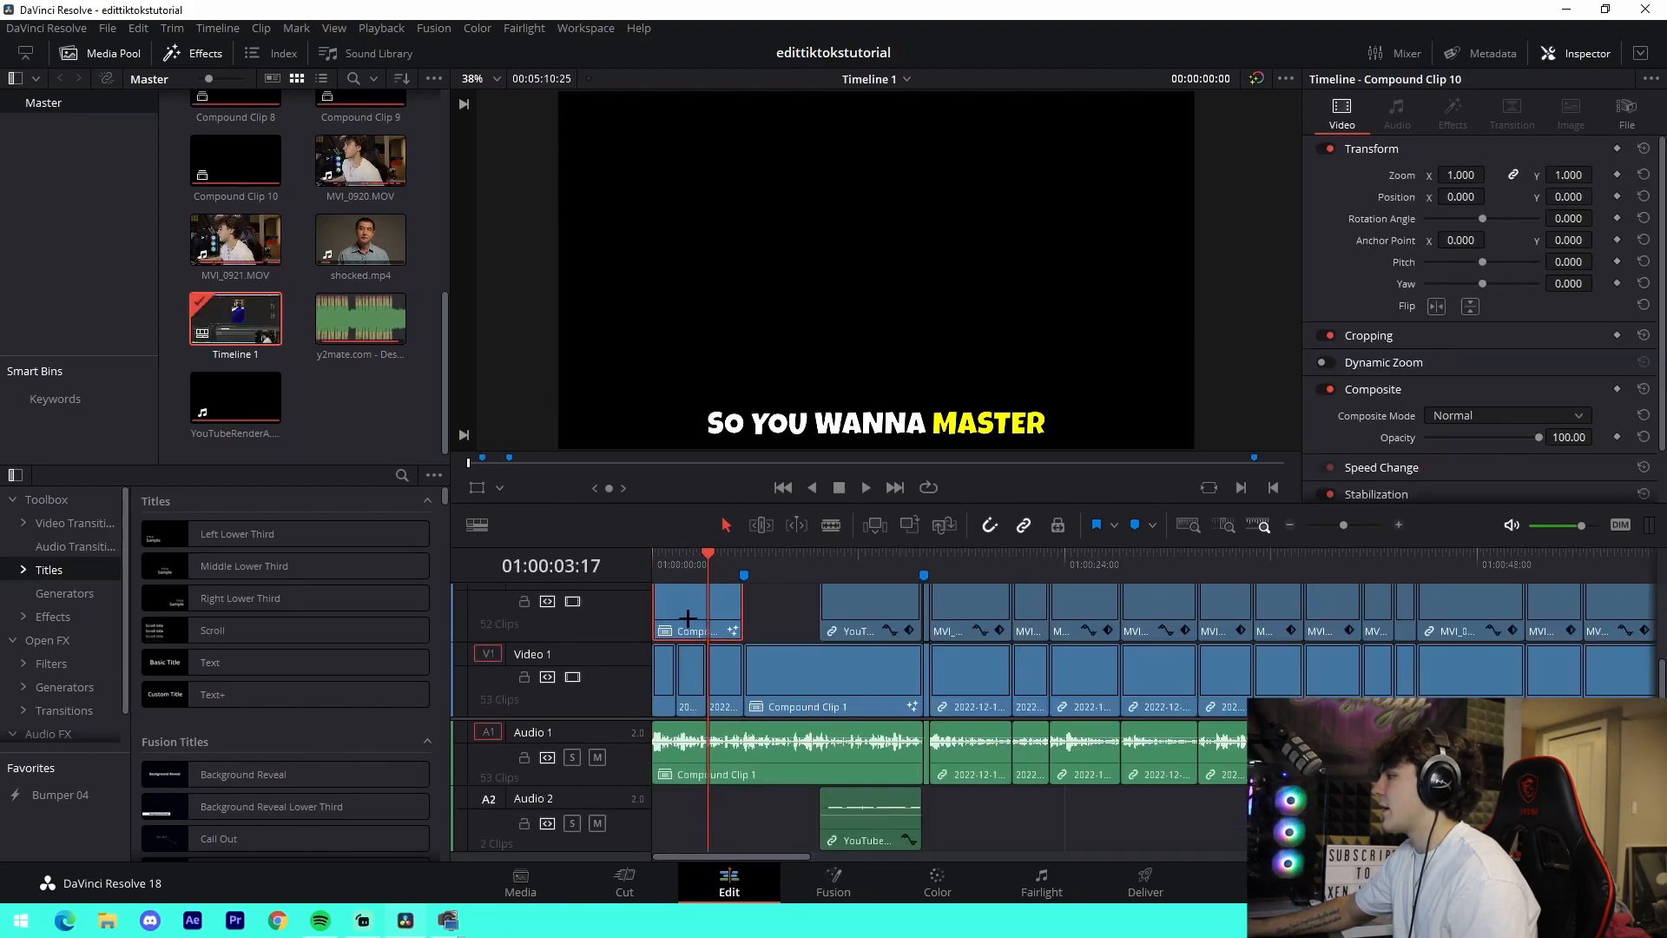
right_click(697, 580)
left_click(752, 453)
left_click(704, 597)
- Put the playhead over the first nested caption clip, at 00:00:00:11, and open that clip on the Fusion page
left_click_drag(669, 566, 670, 669)
left_click(686, 686)
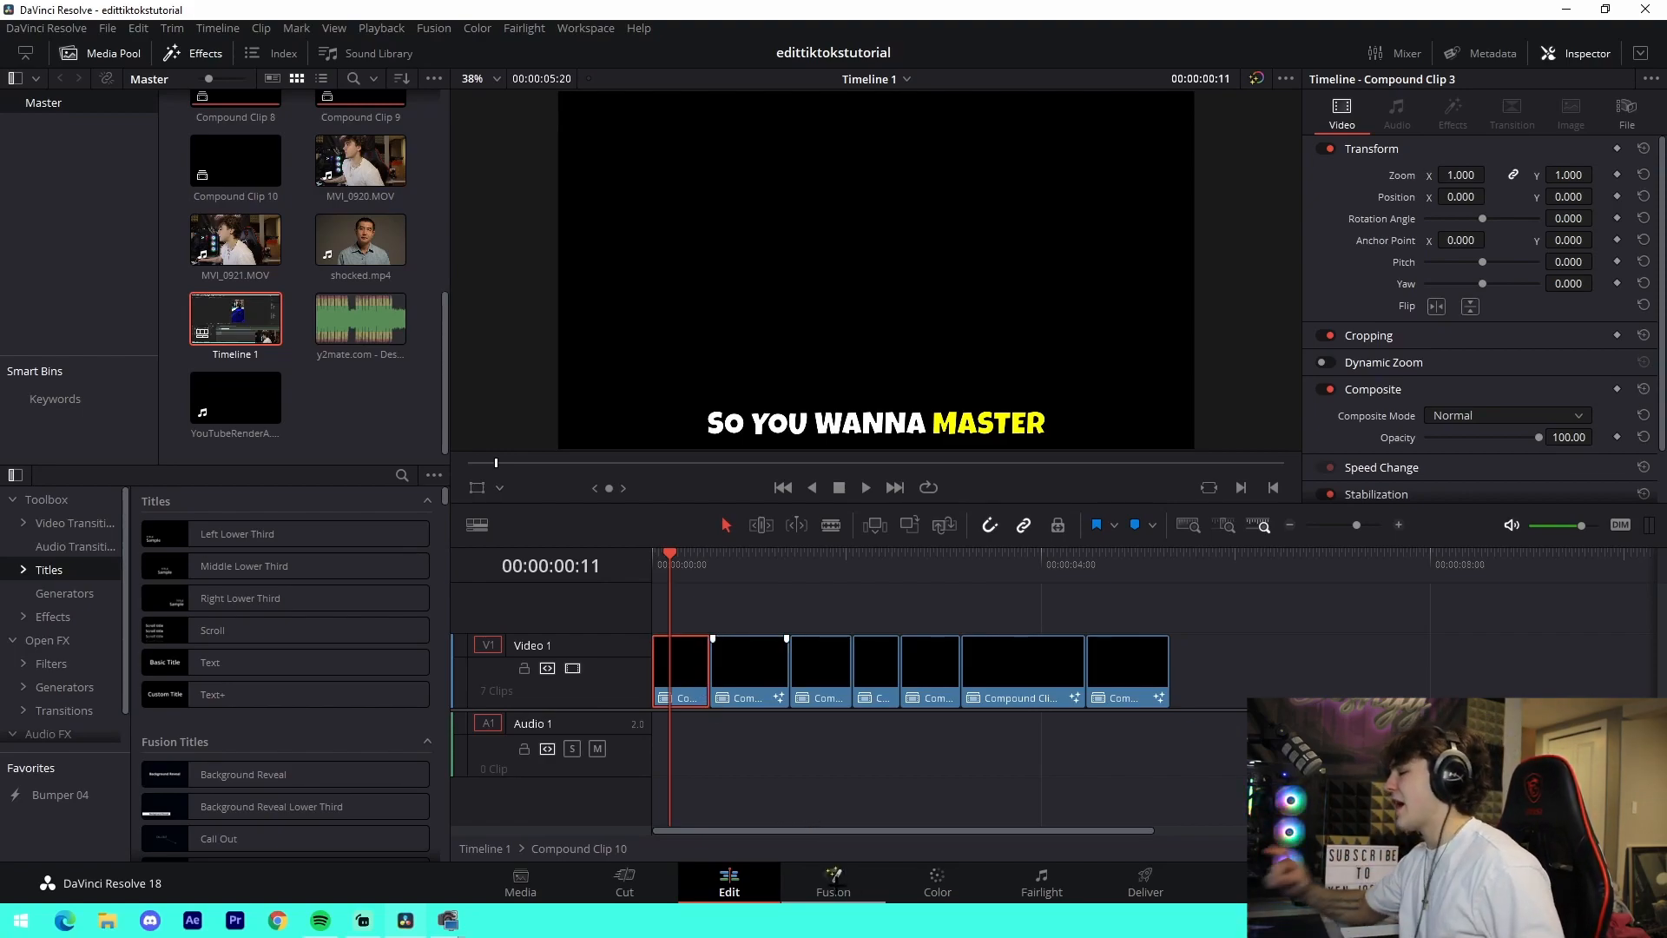
left_click(832, 879)
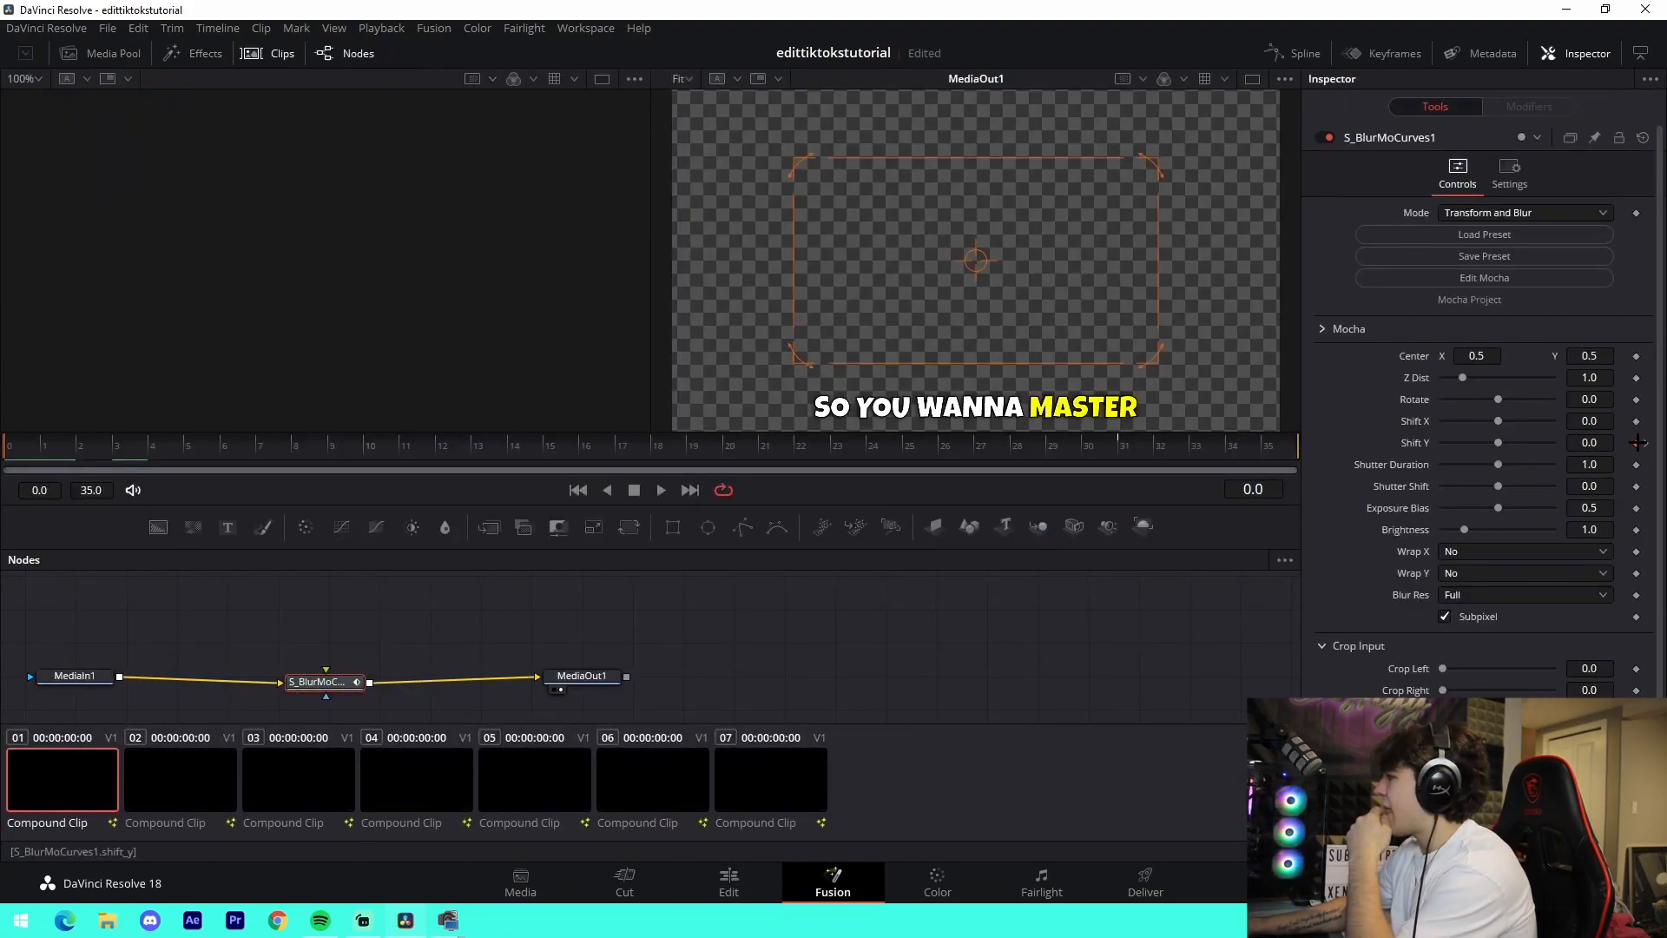
- Scrub and play the caption animation, examining the Shift Y keyframes of the S_BlurMoCurves1 node
left_click_drag(13, 456, 399, 450)
left_click_drag(81, 444, 365, 457)
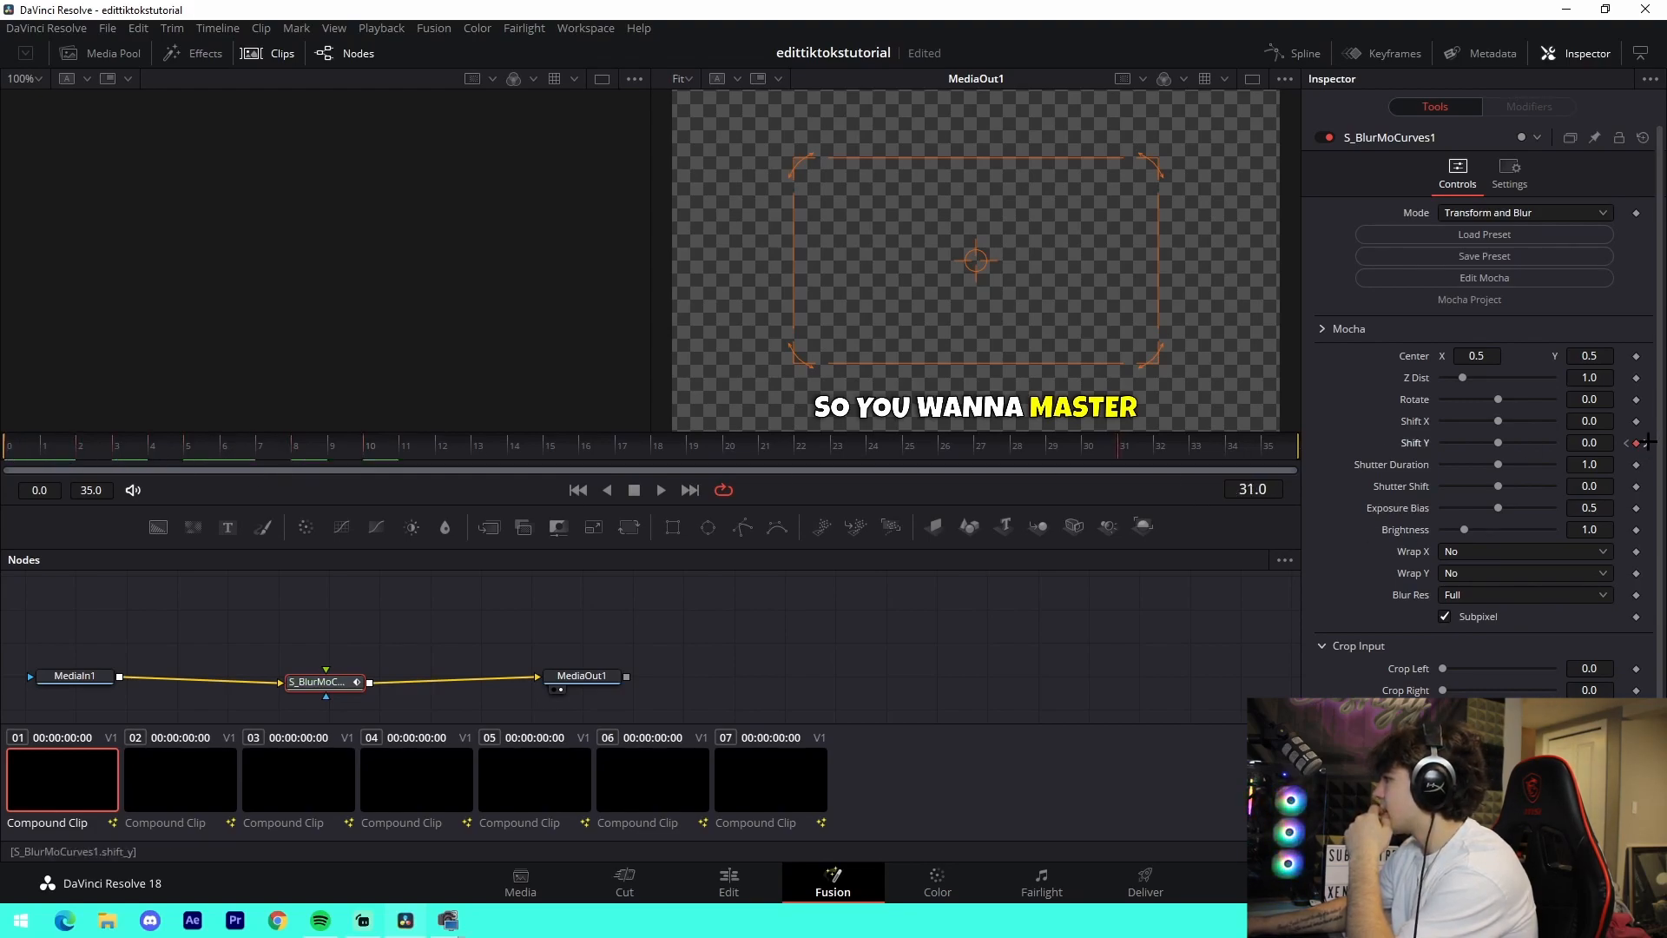
left_click(1647, 443)
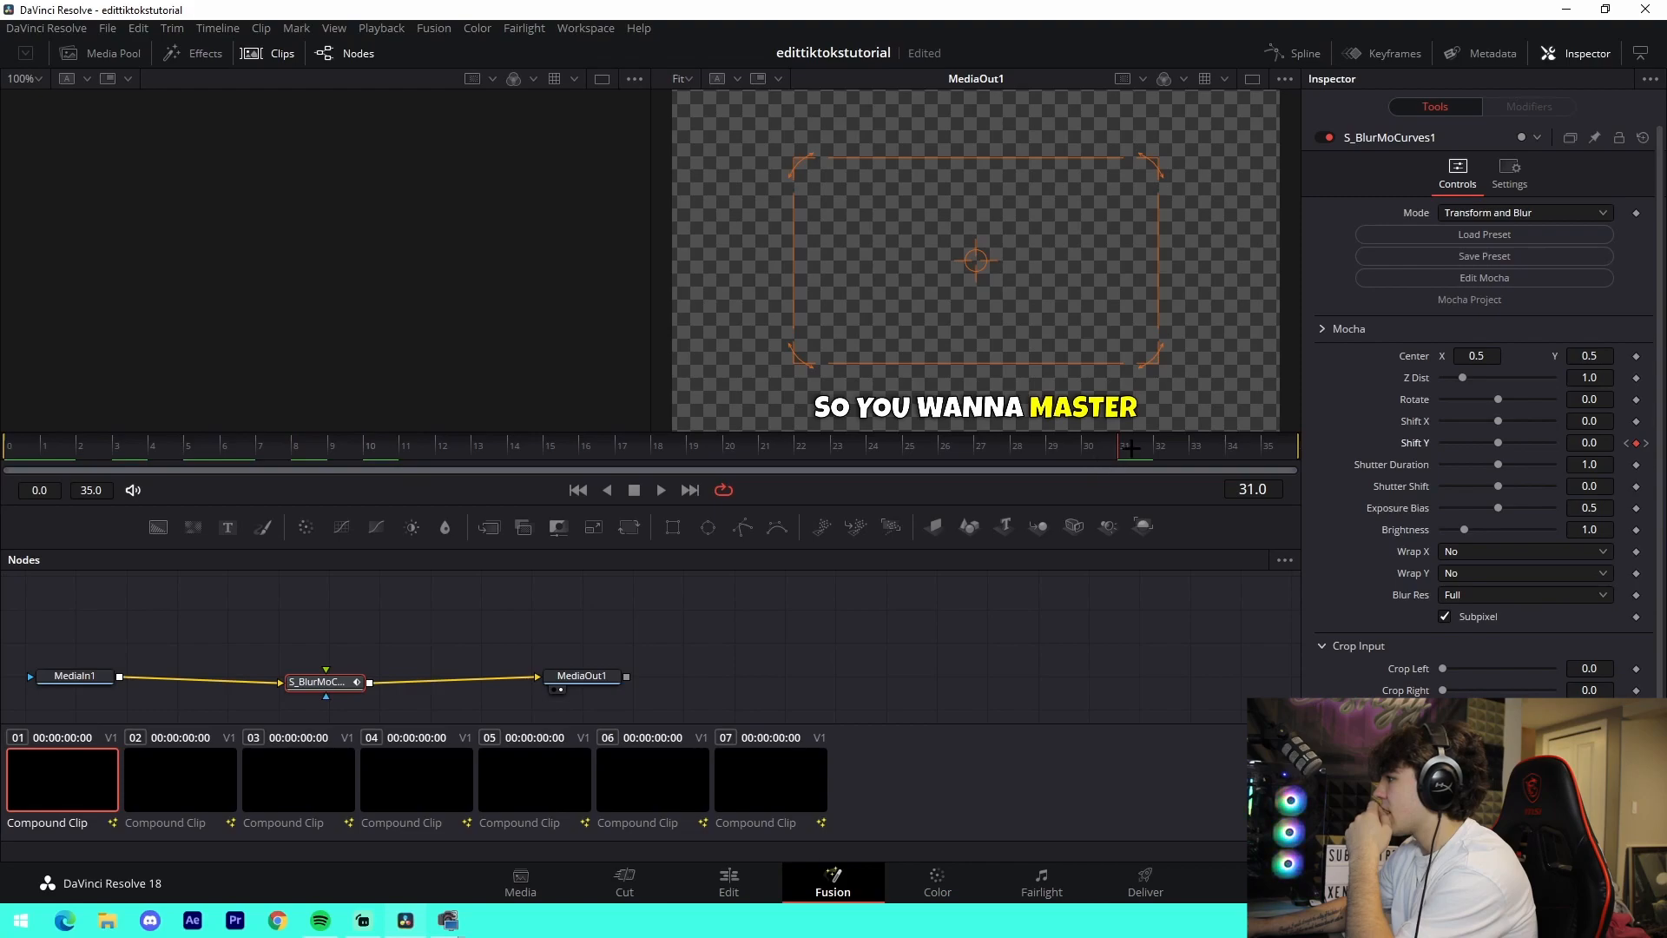
key("space")
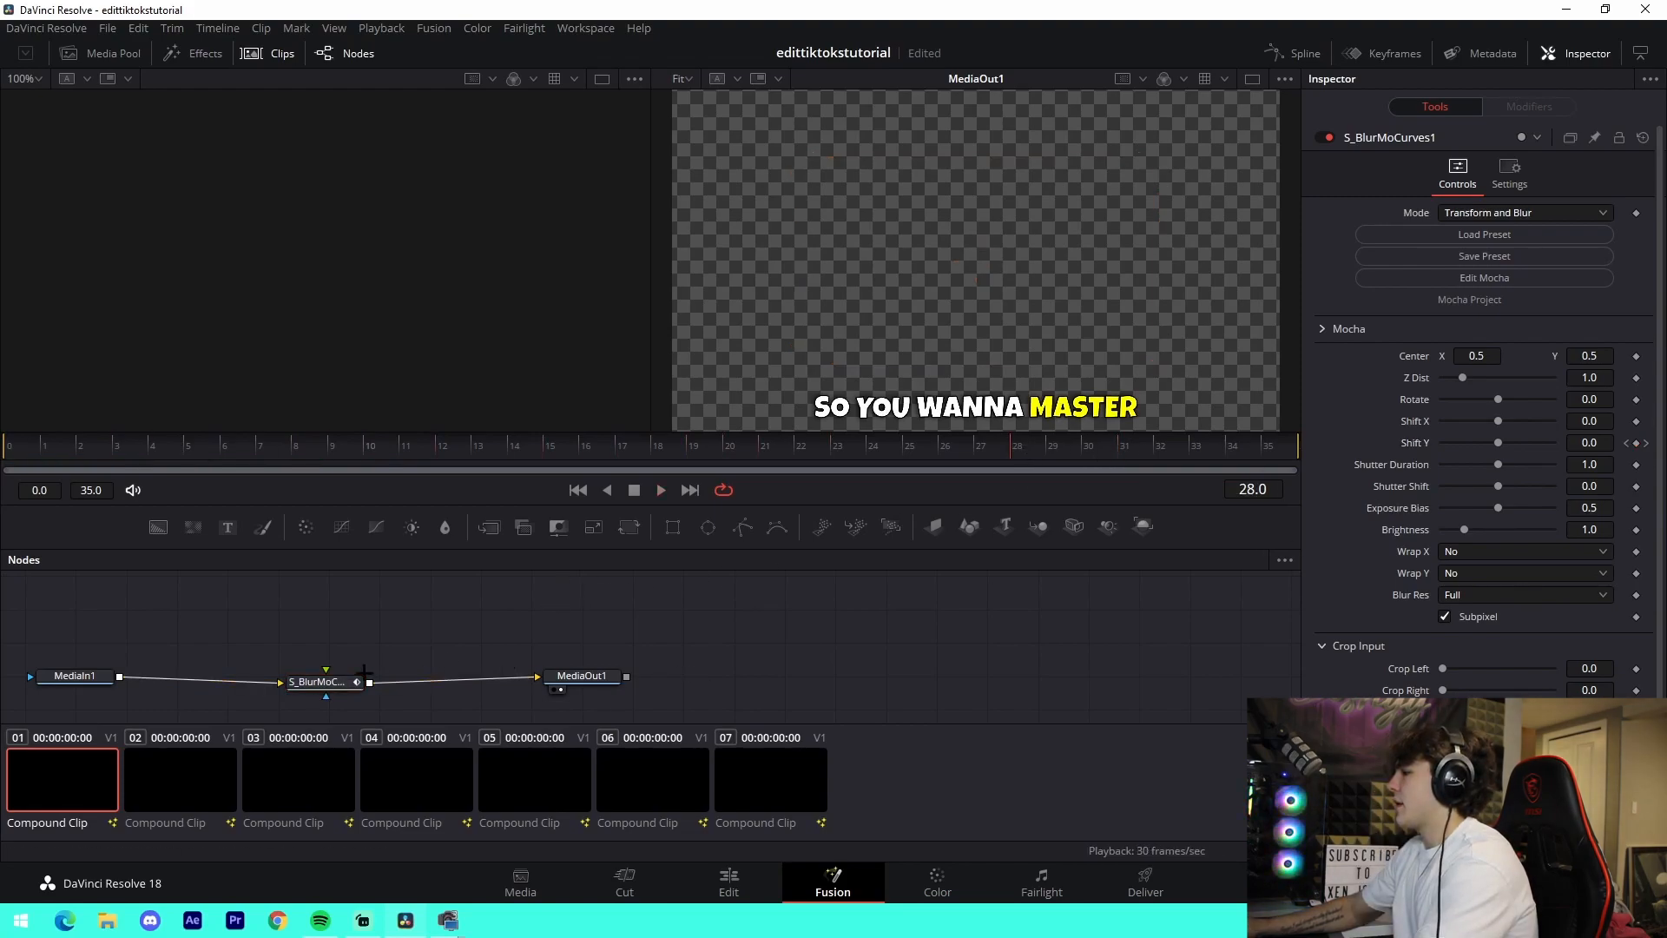
left_click(363, 671)
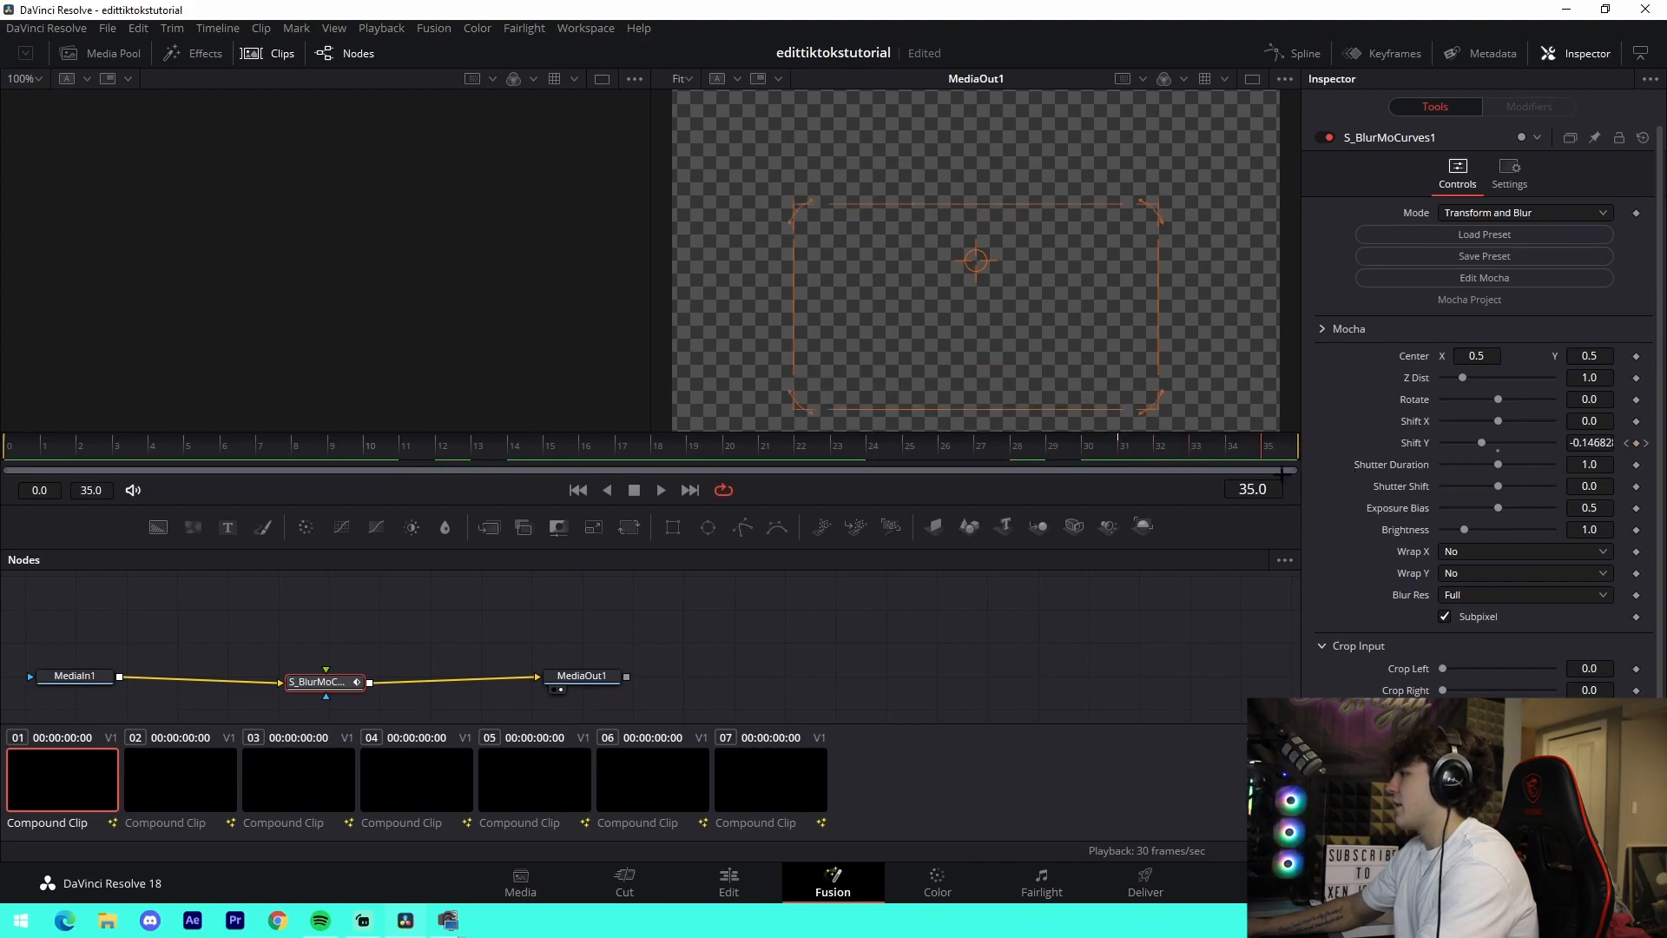
- Examine the S_BlurMoCurves1 Z Dist and Shift Y keyframes on the other nested caption clips, and return to Timeline 1
left_click(181, 779)
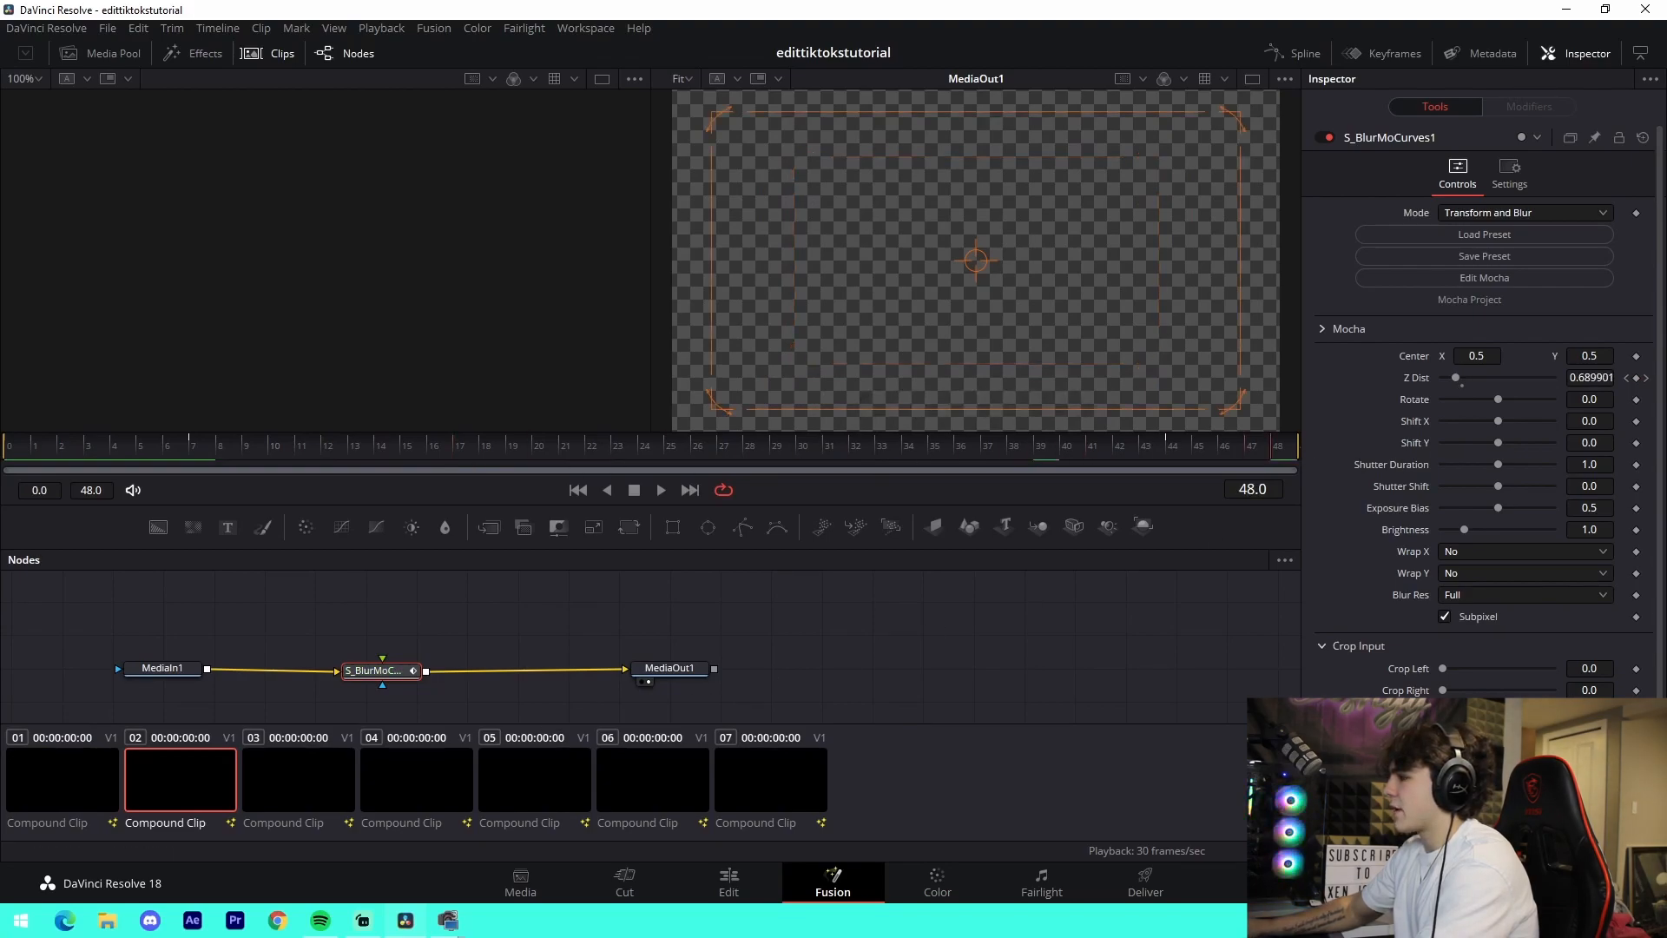
left_click(295, 779)
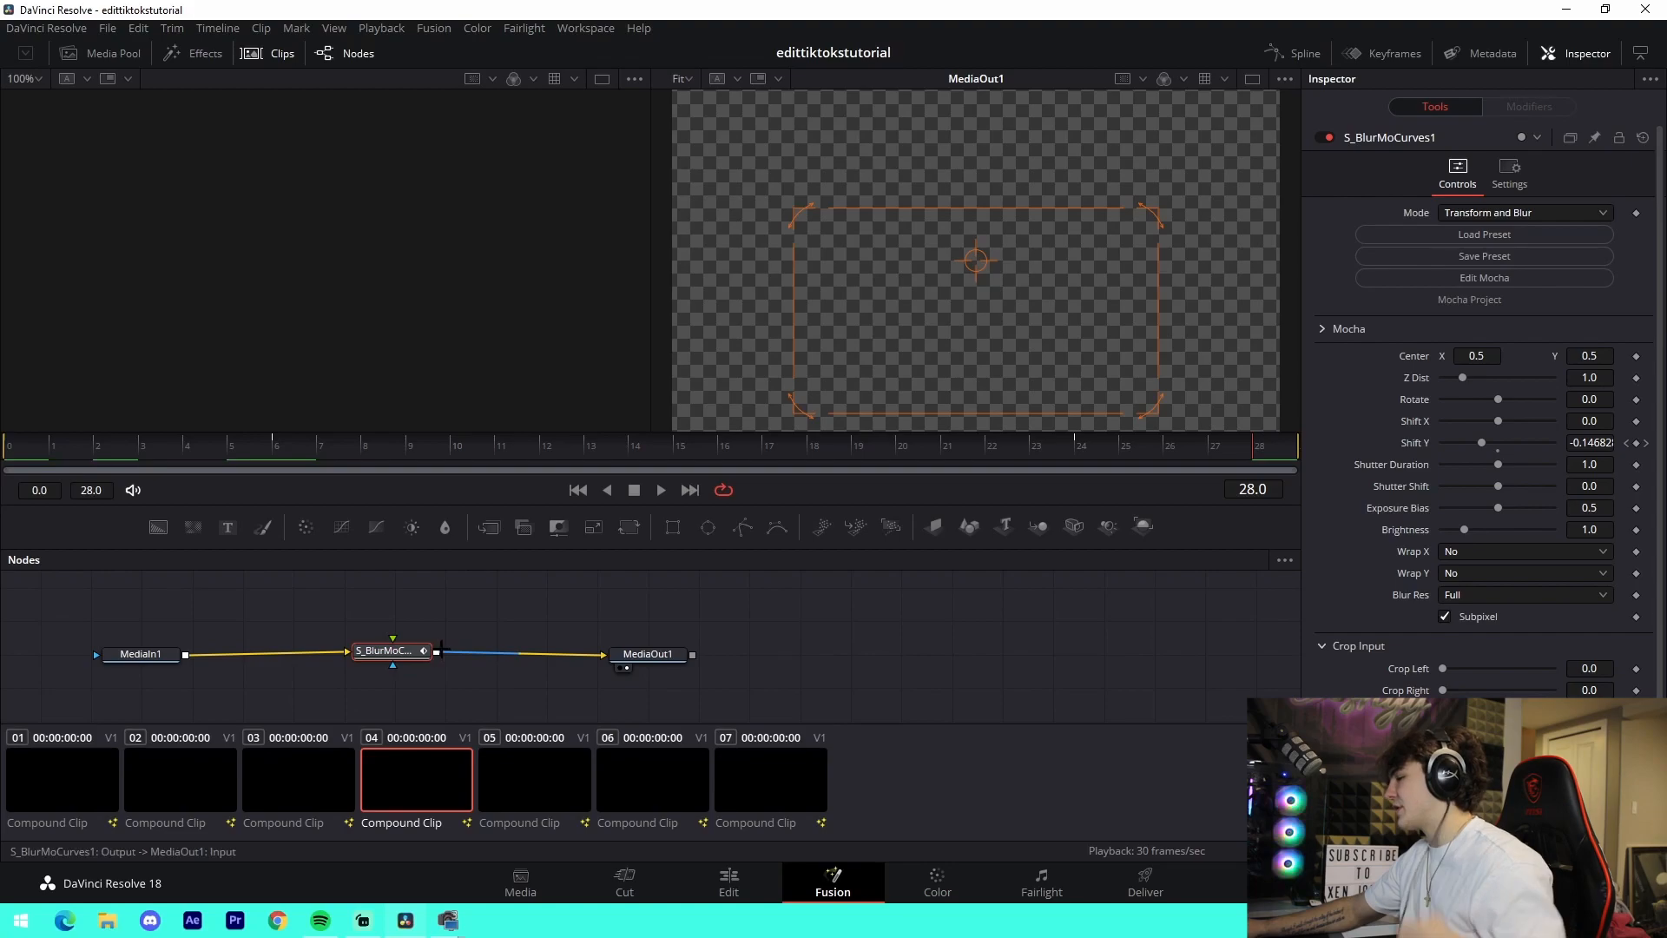
left_click(730, 882)
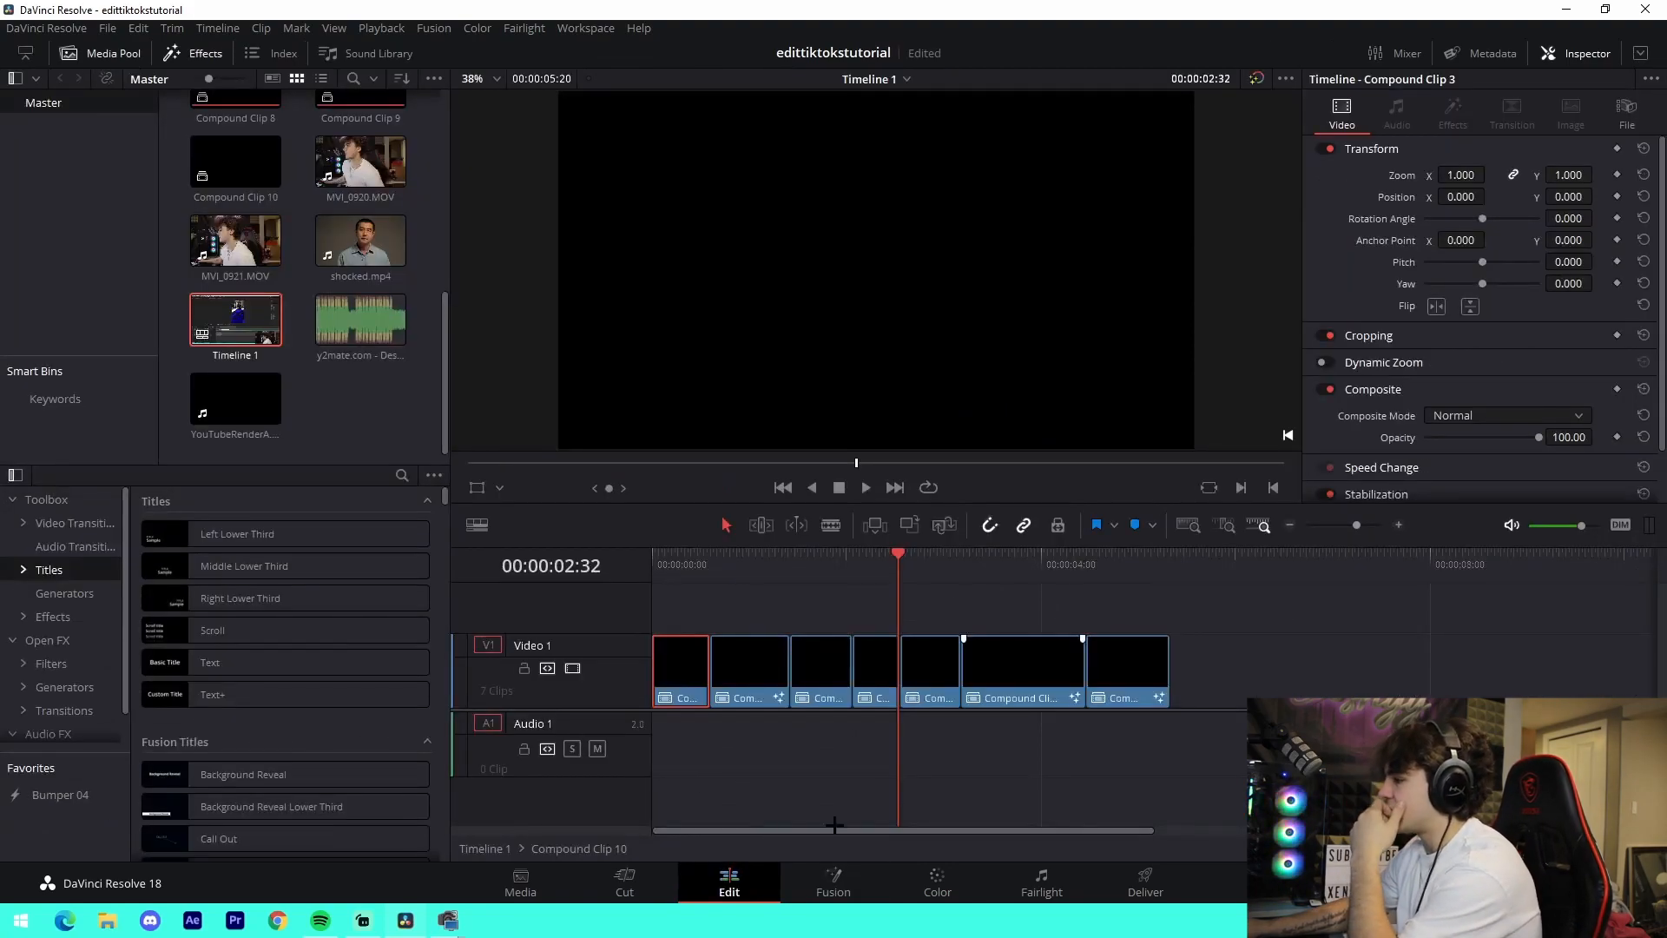
double_click(235, 319)
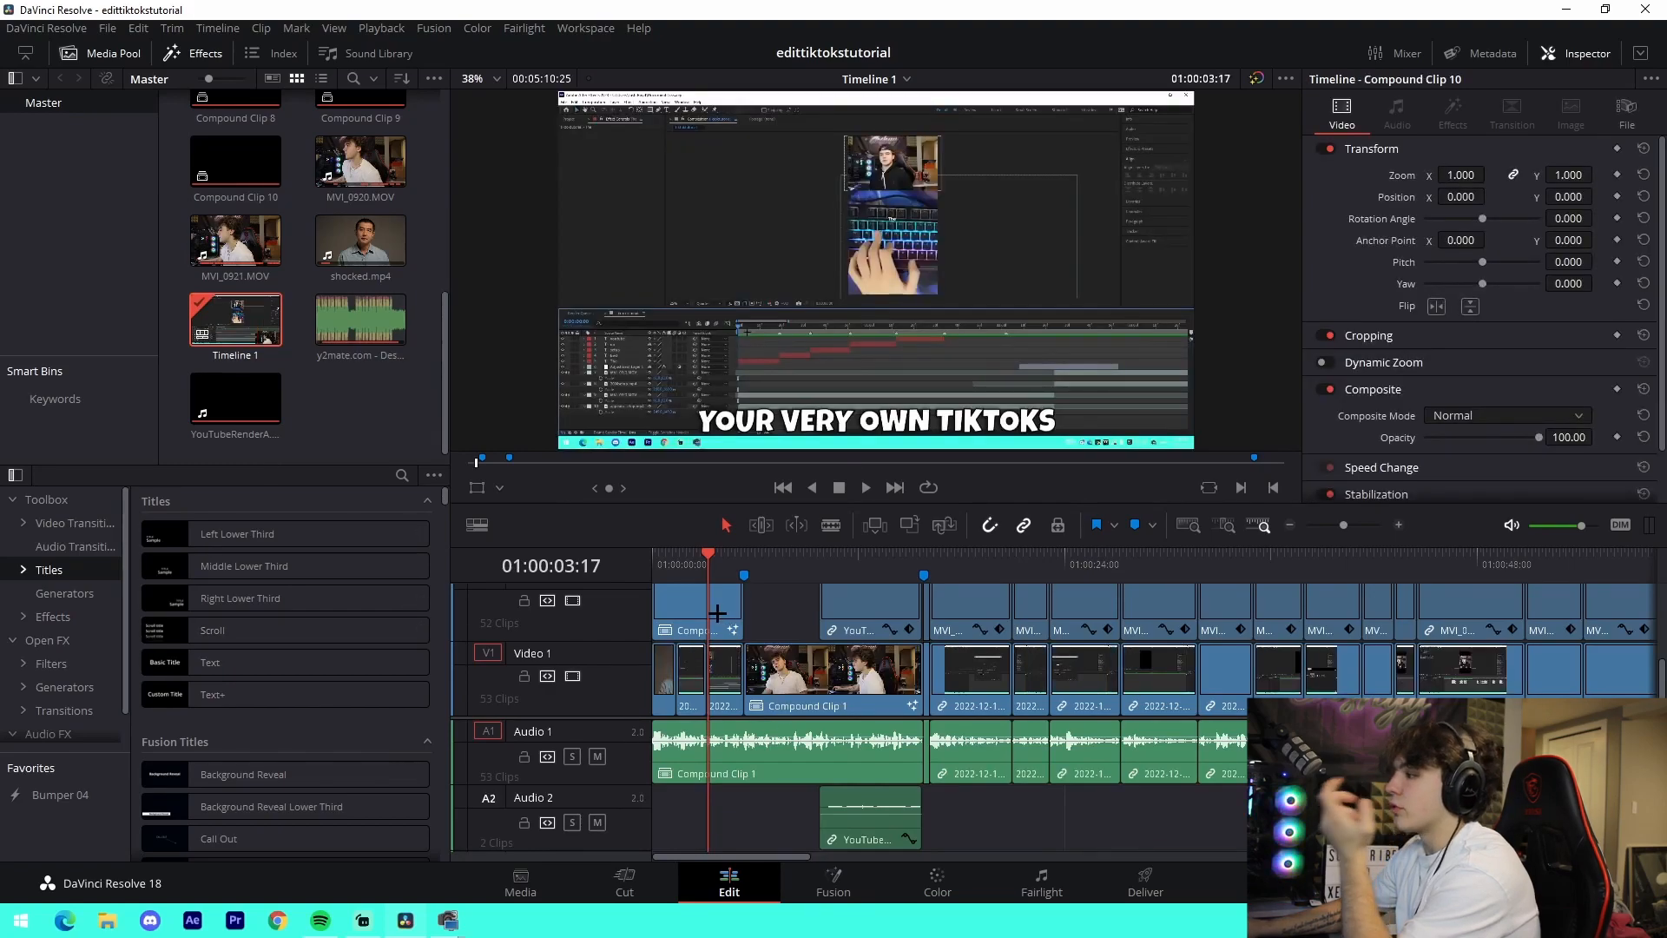
left_click(705, 556)
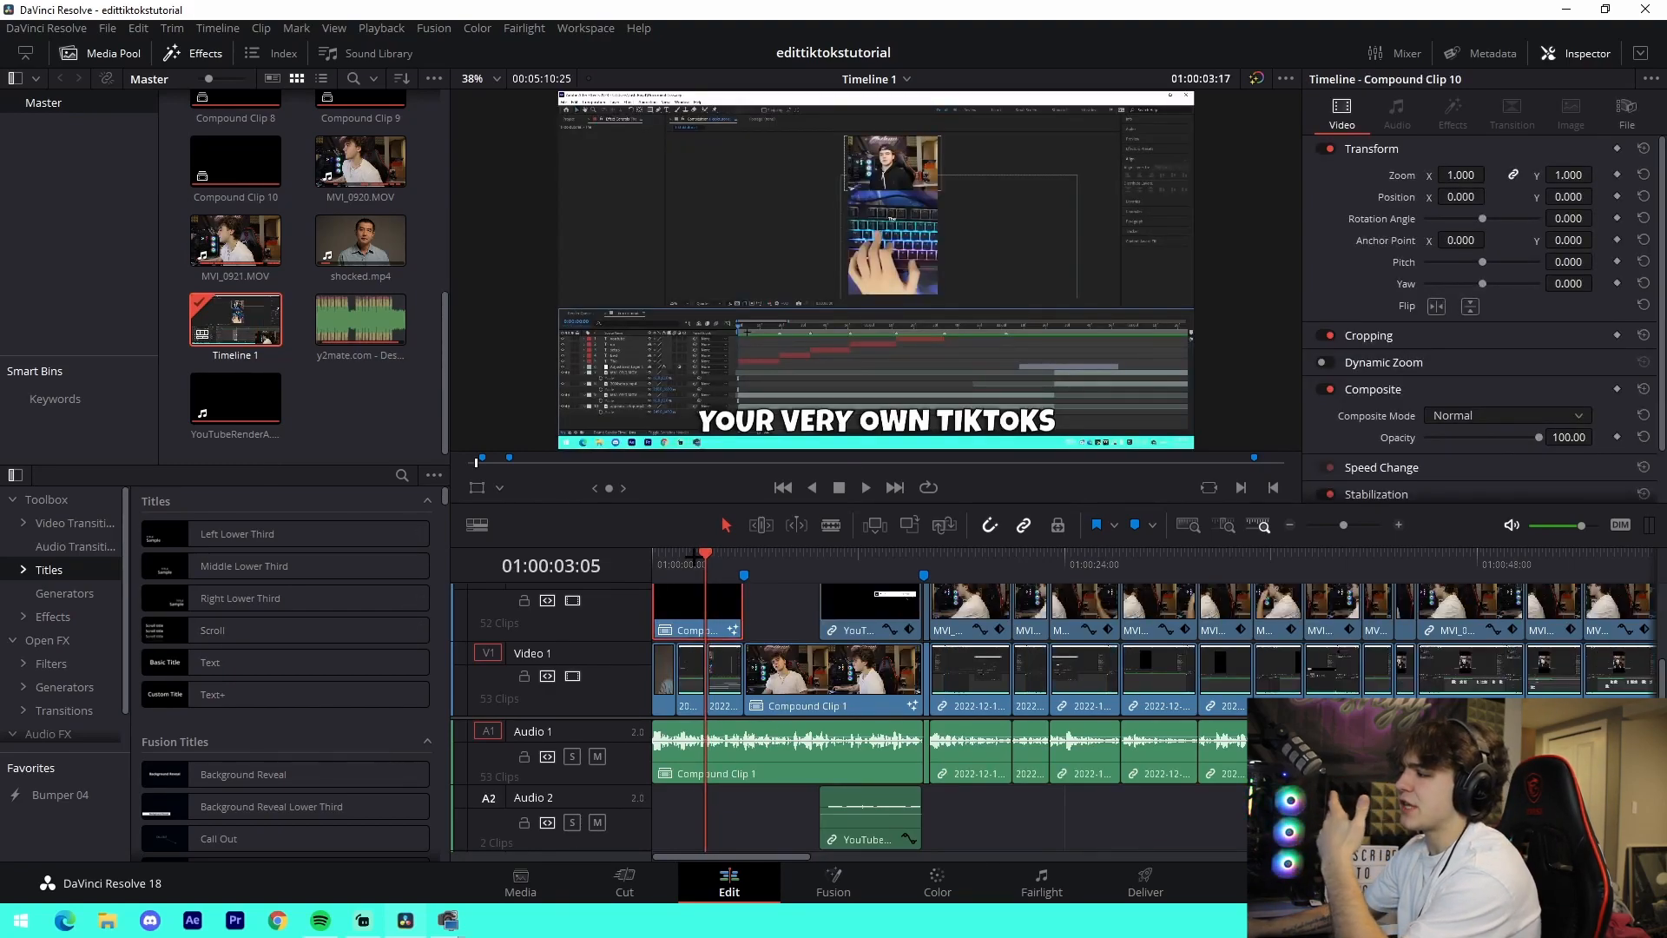
left_click(832, 882)
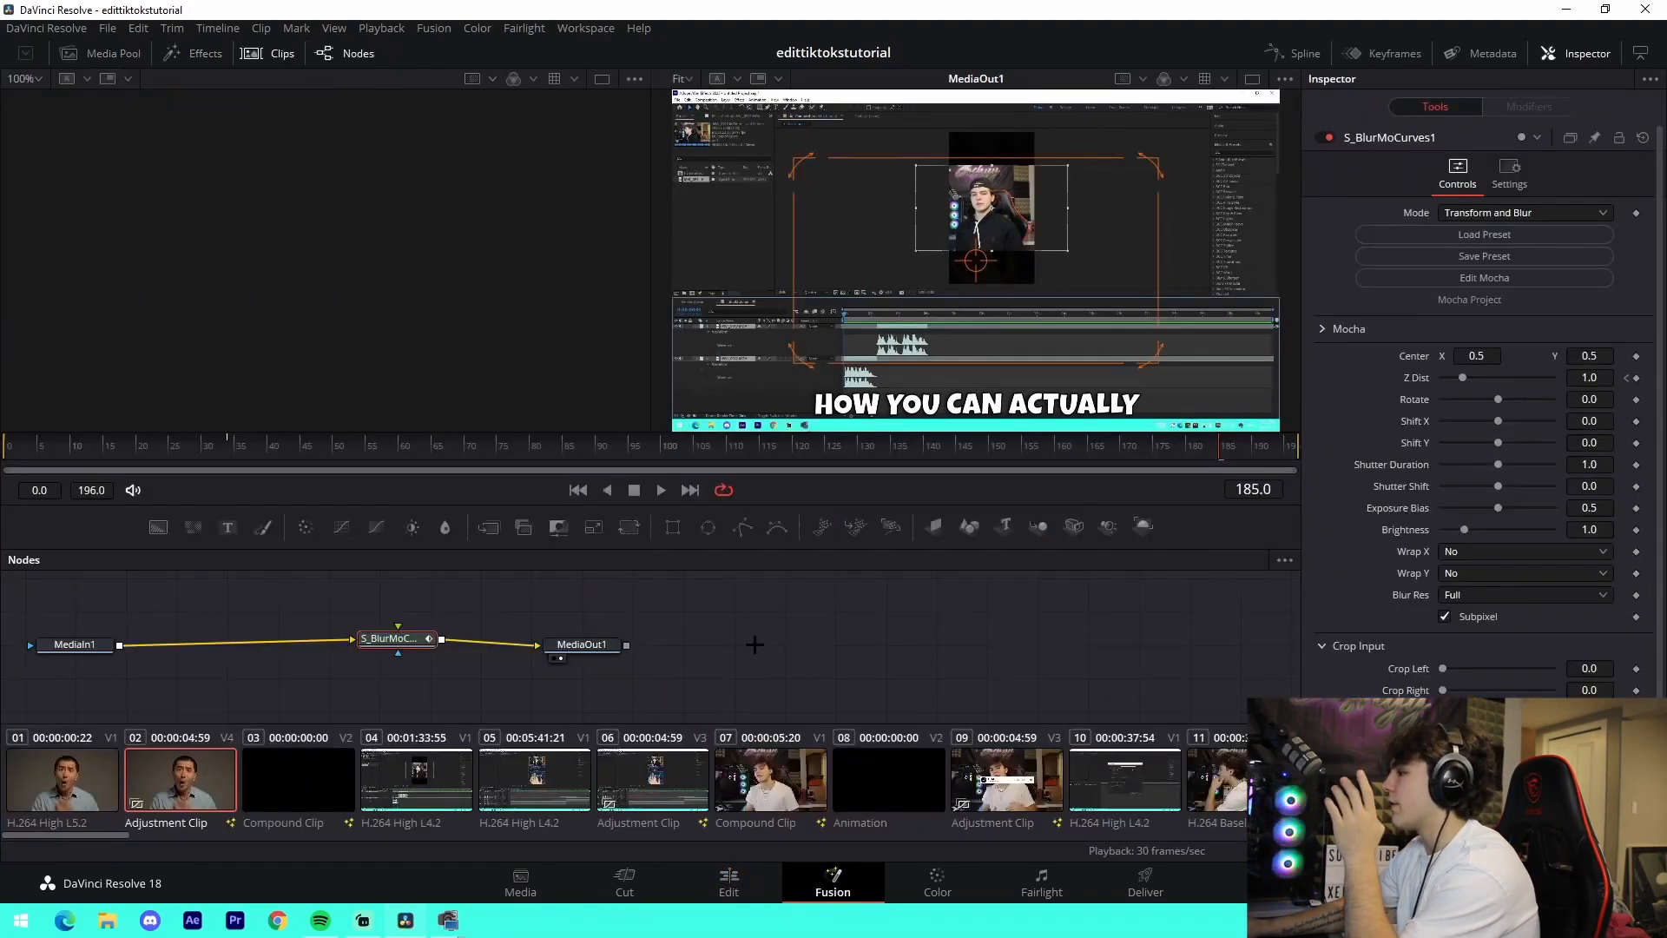
left_click(729, 882)
- Put the playhead at 01:00:03:24, past the Video 4 adjustment clip, and open Compound Clip 10 on the Fusion page to examine its S_Shake1 settings
scroll(757, 619, "up", 2)
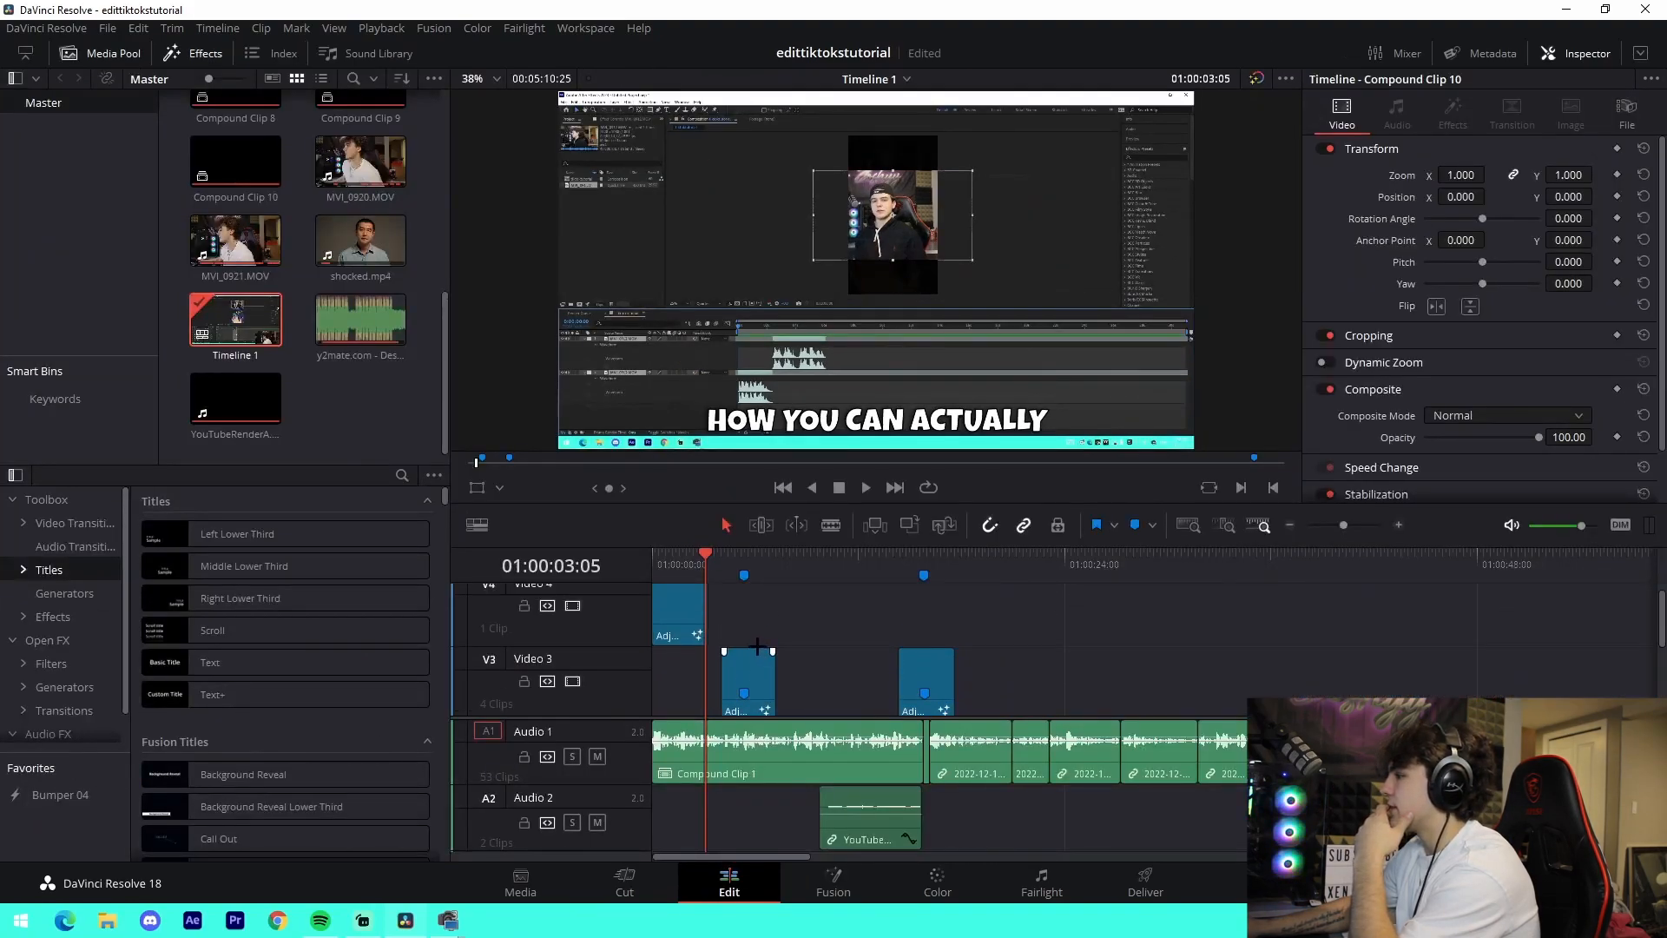
scroll(727, 610, "down", 1)
left_click(710, 552)
left_click_drag(709, 552, 711, 552)
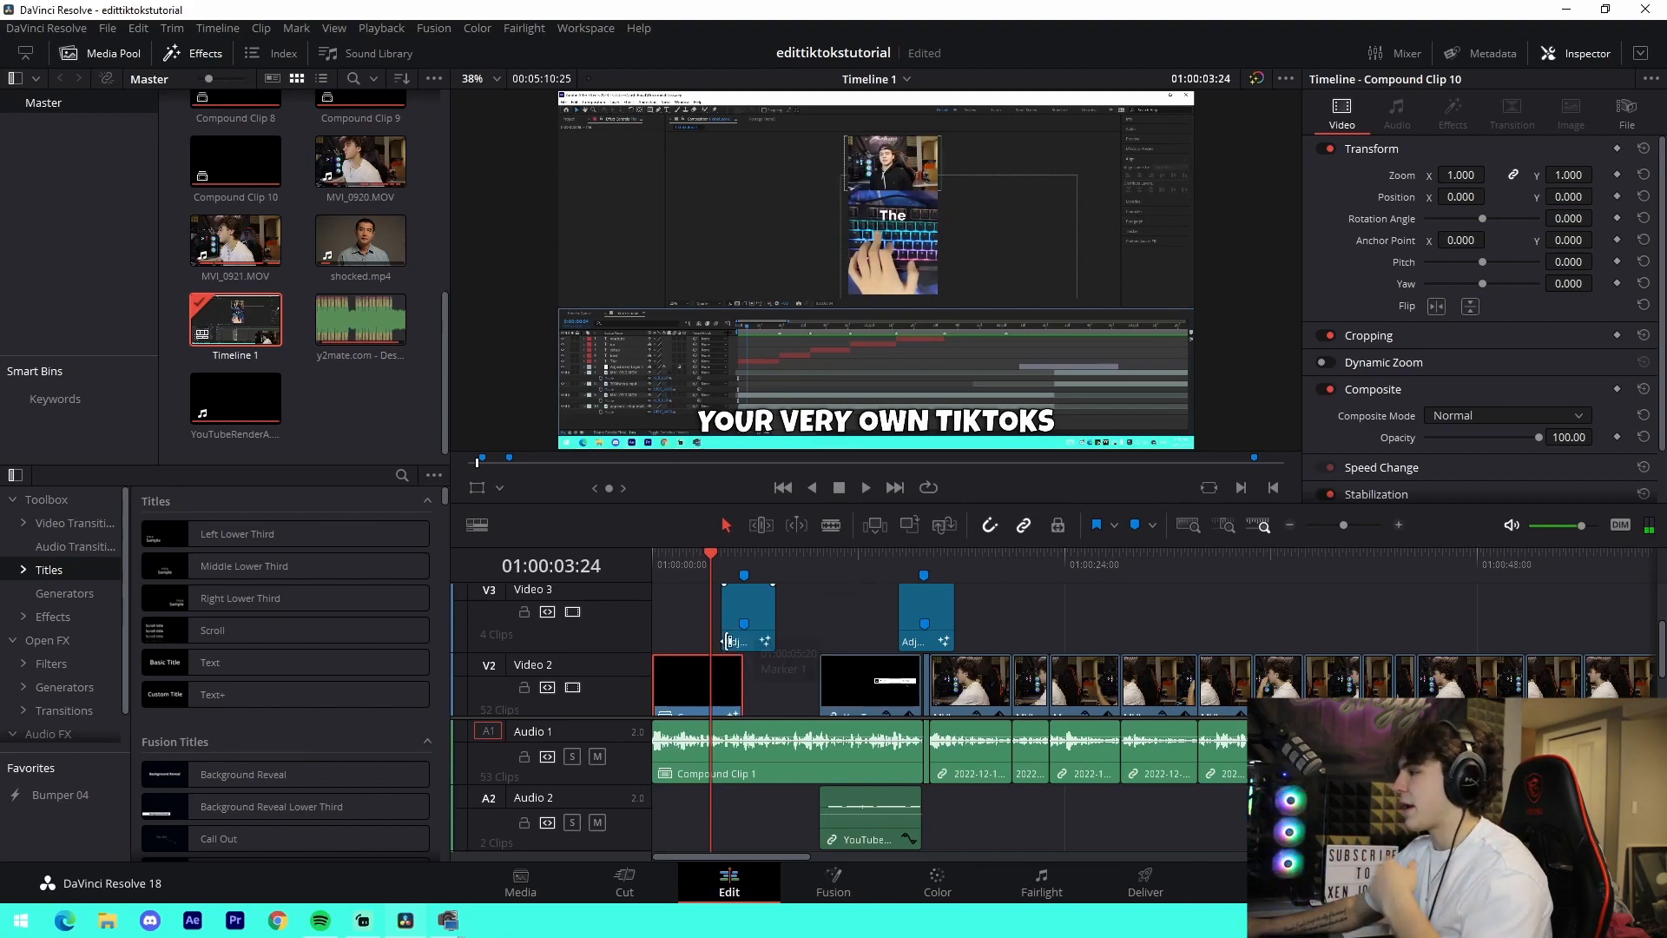
left_click(833, 881)
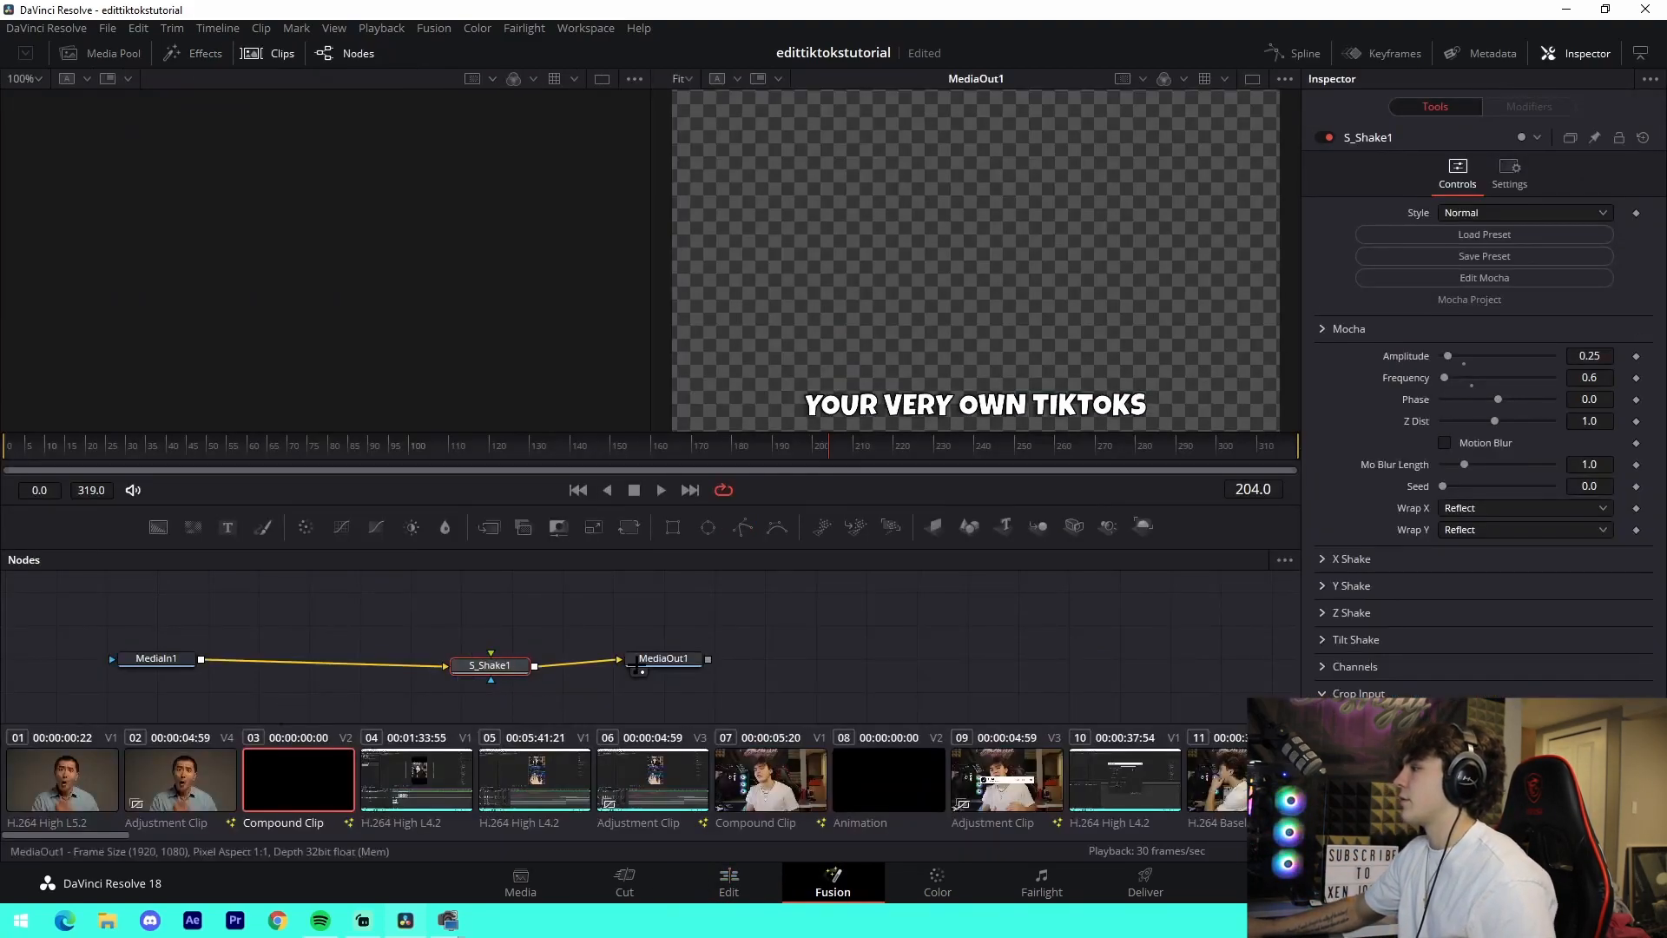
- Return to the Edit page and examine the intro's Video 1 clips and their transitions up close
left_click(699, 885)
scroll(766, 618, "down", 3)
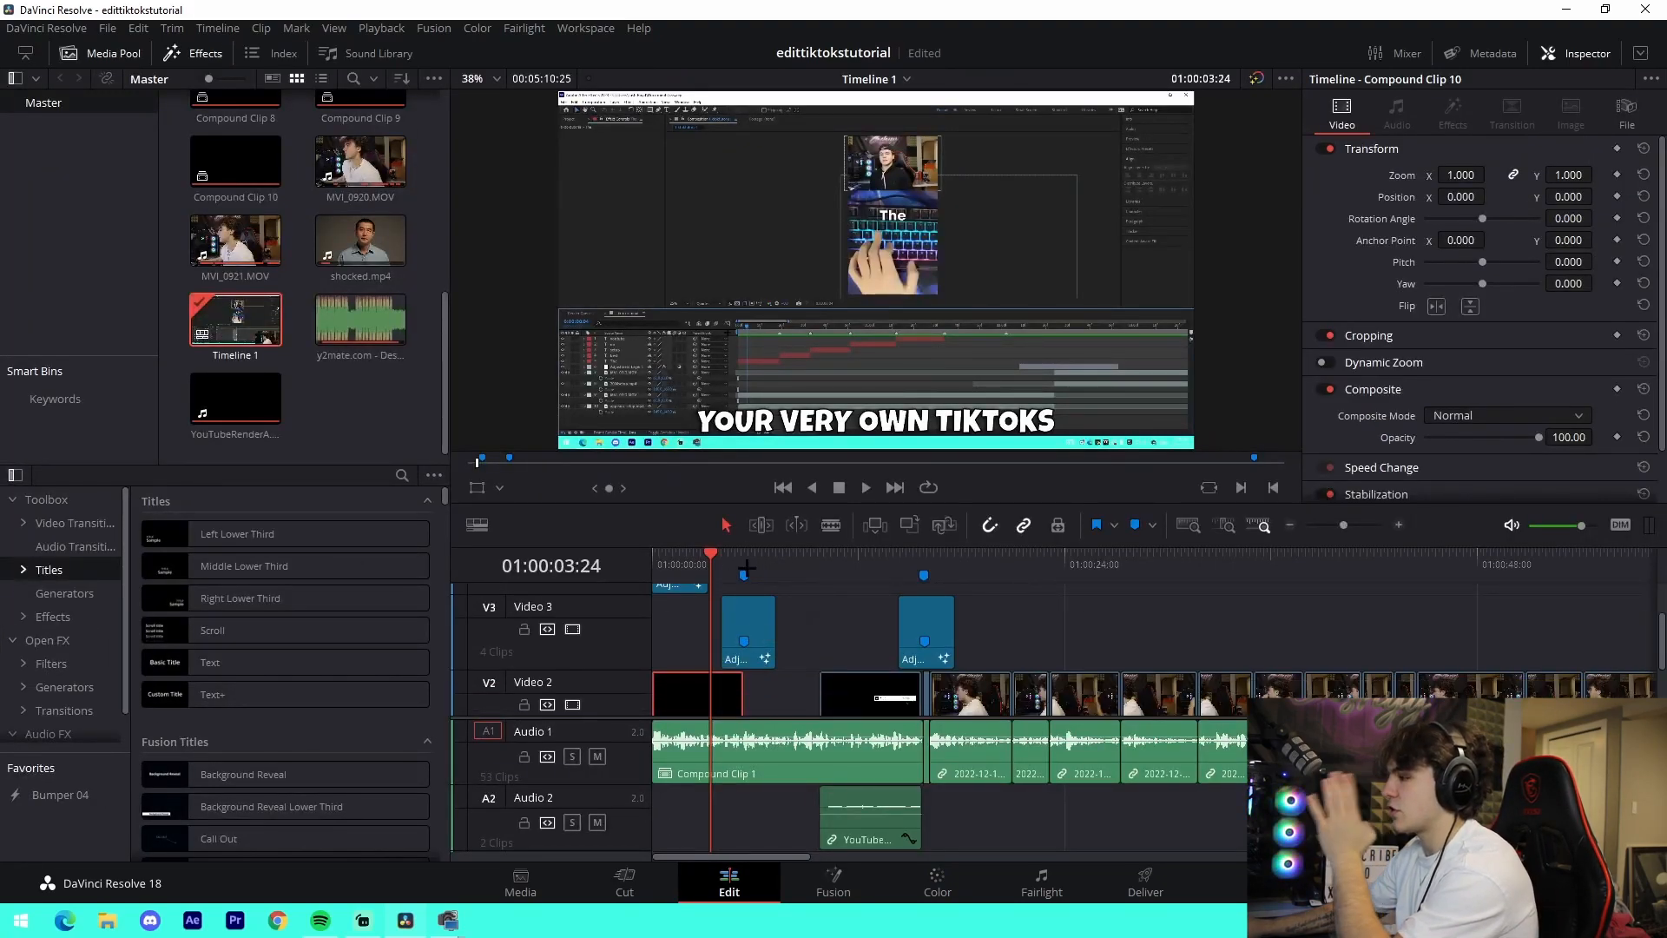
scroll(764, 625, "down", 3)
left_click_drag(1350, 524, 1359, 524)
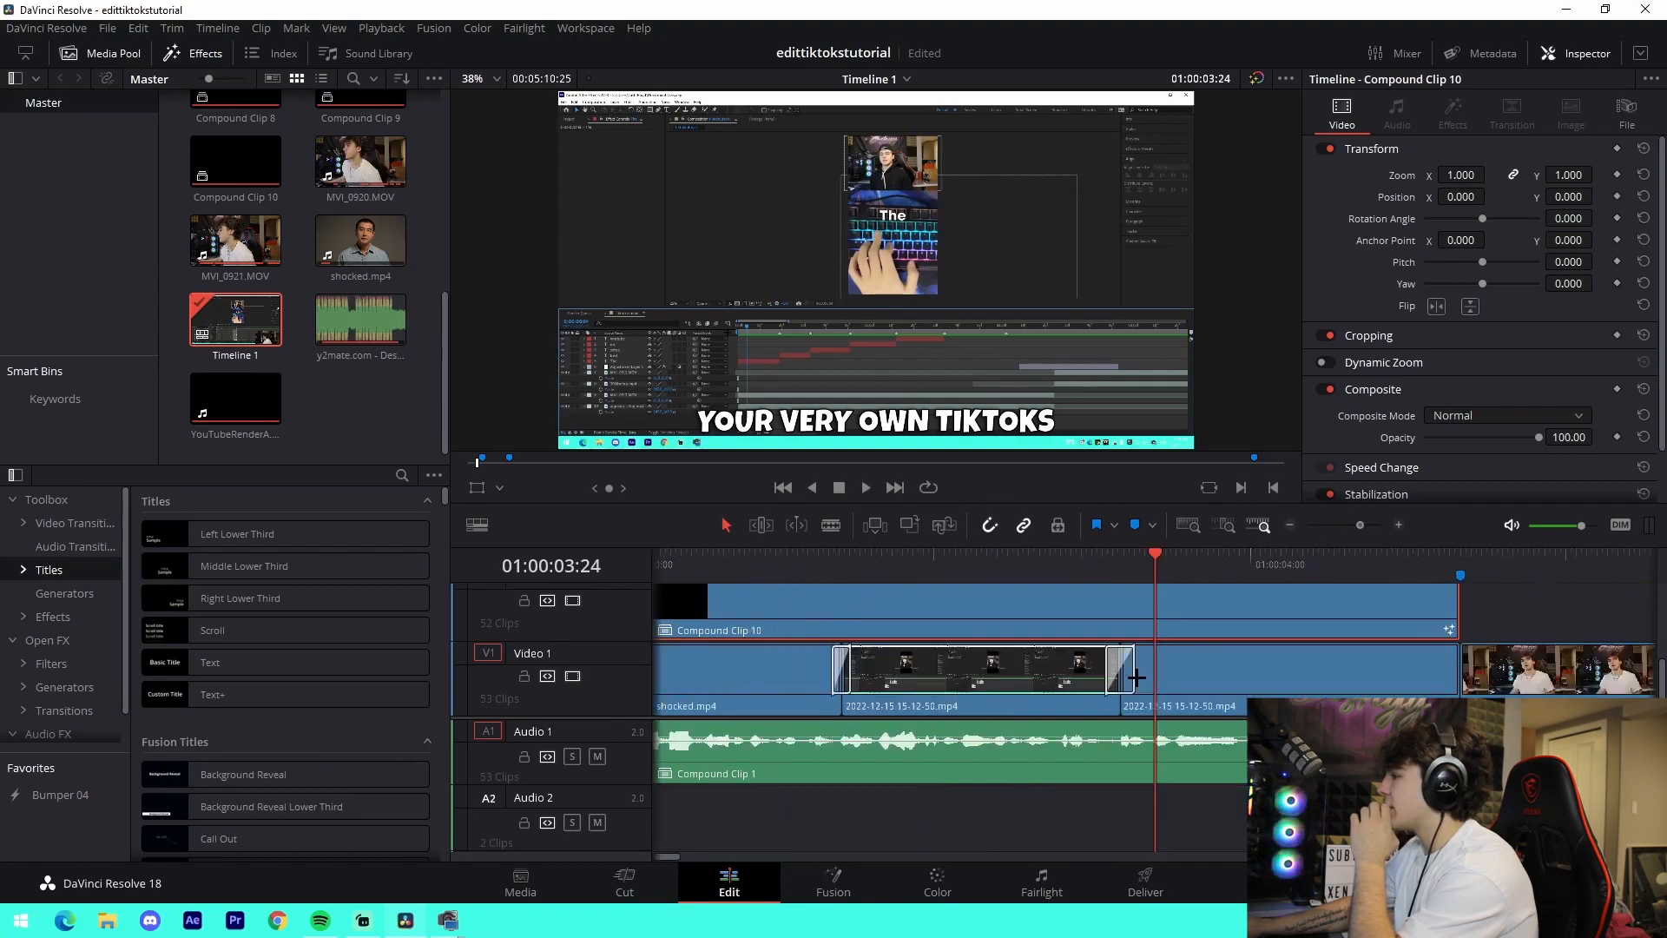
left_click(1288, 524)
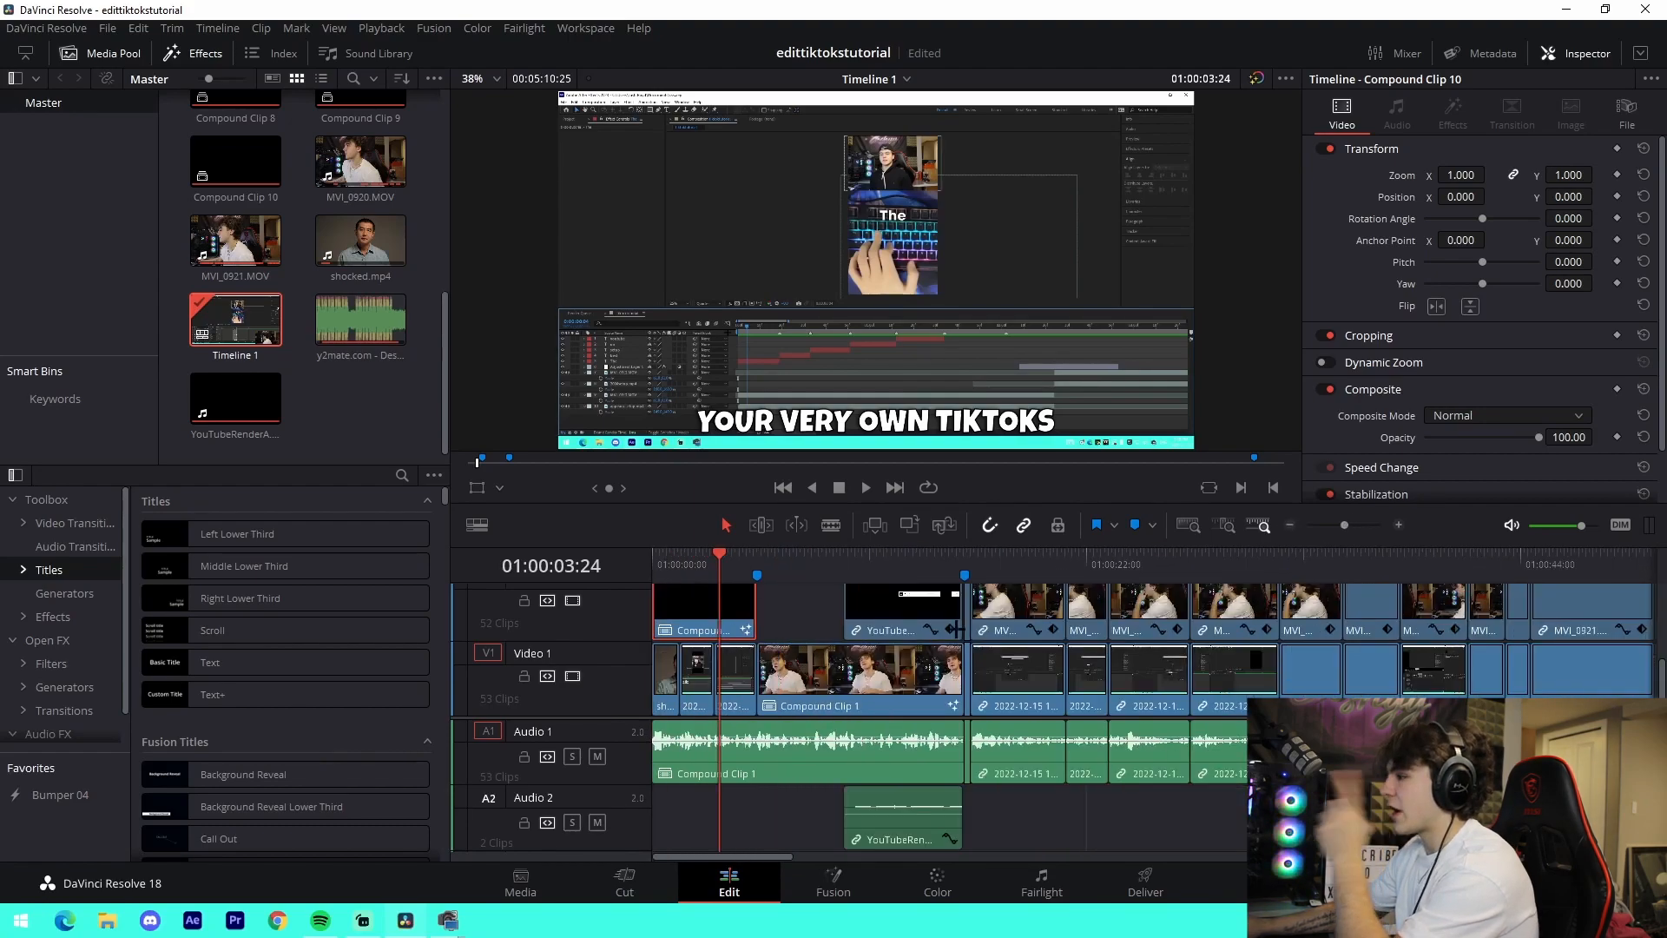
- Select the adjustment clip over the intro on Video 4 and open it on the Fusion page
scroll(764, 625, "up", 3)
scroll(790, 646, "up", 2)
left_click(687, 595)
left_click(836, 878)
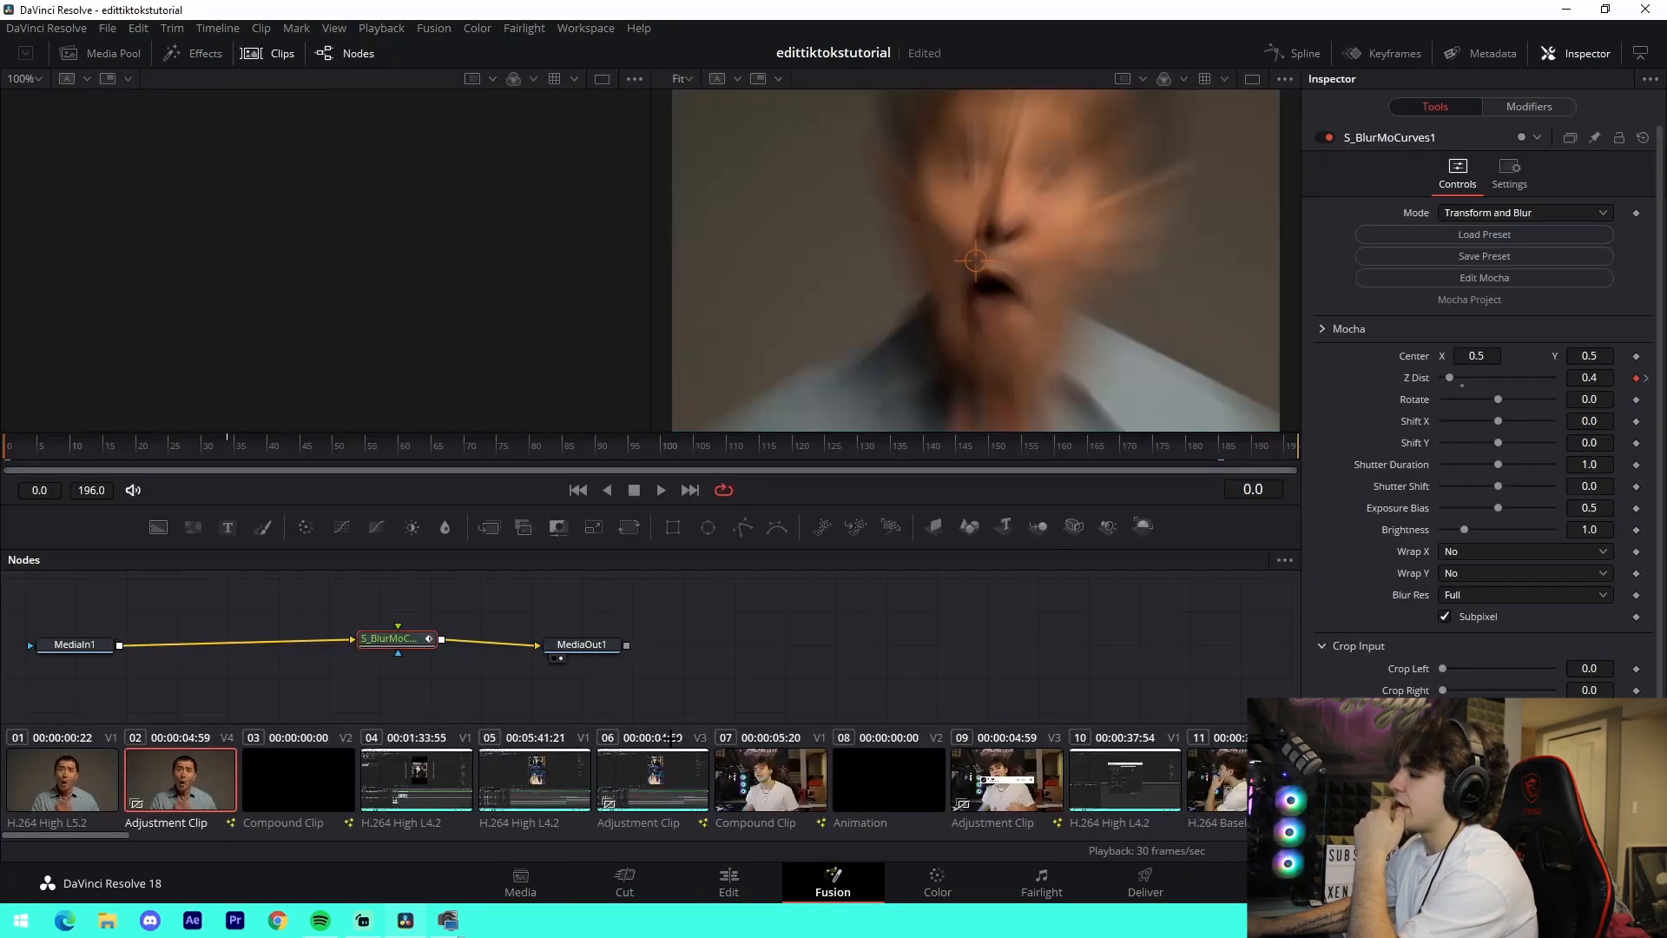
- Scrub the adjustment clip's zoom animation between frames 0 and 34, and show the S_BlurMoCurves1 Z Dist curve in the Spline editor
left_click_drag(67, 452, 227, 451)
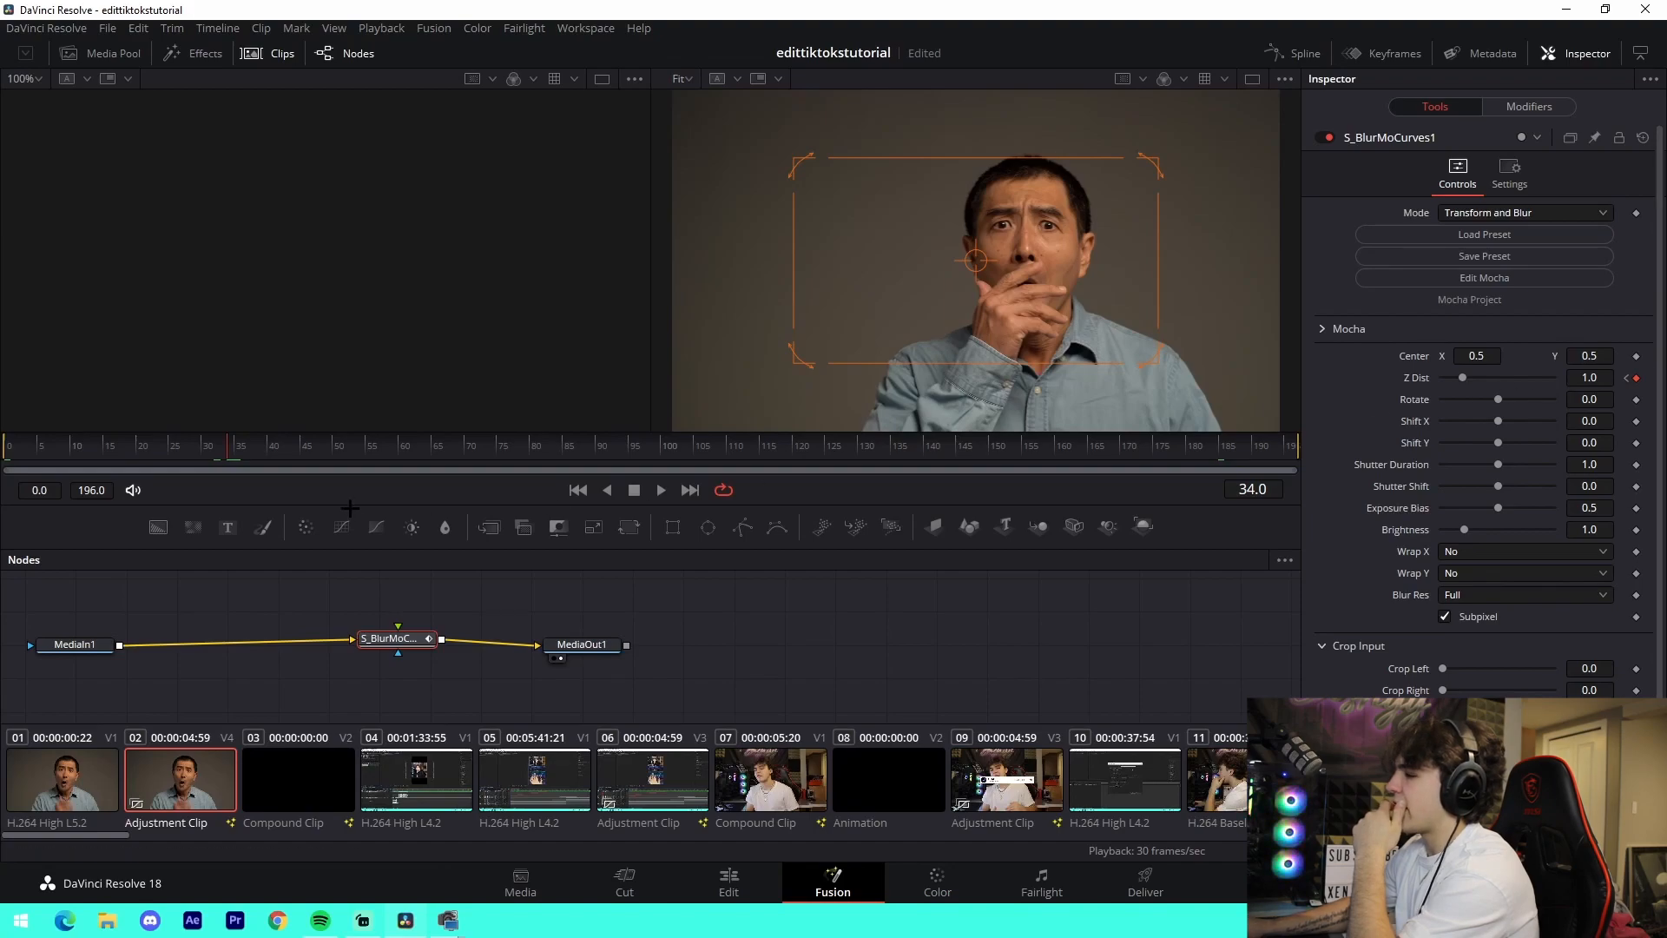
left_click_drag(117, 453, 5, 453)
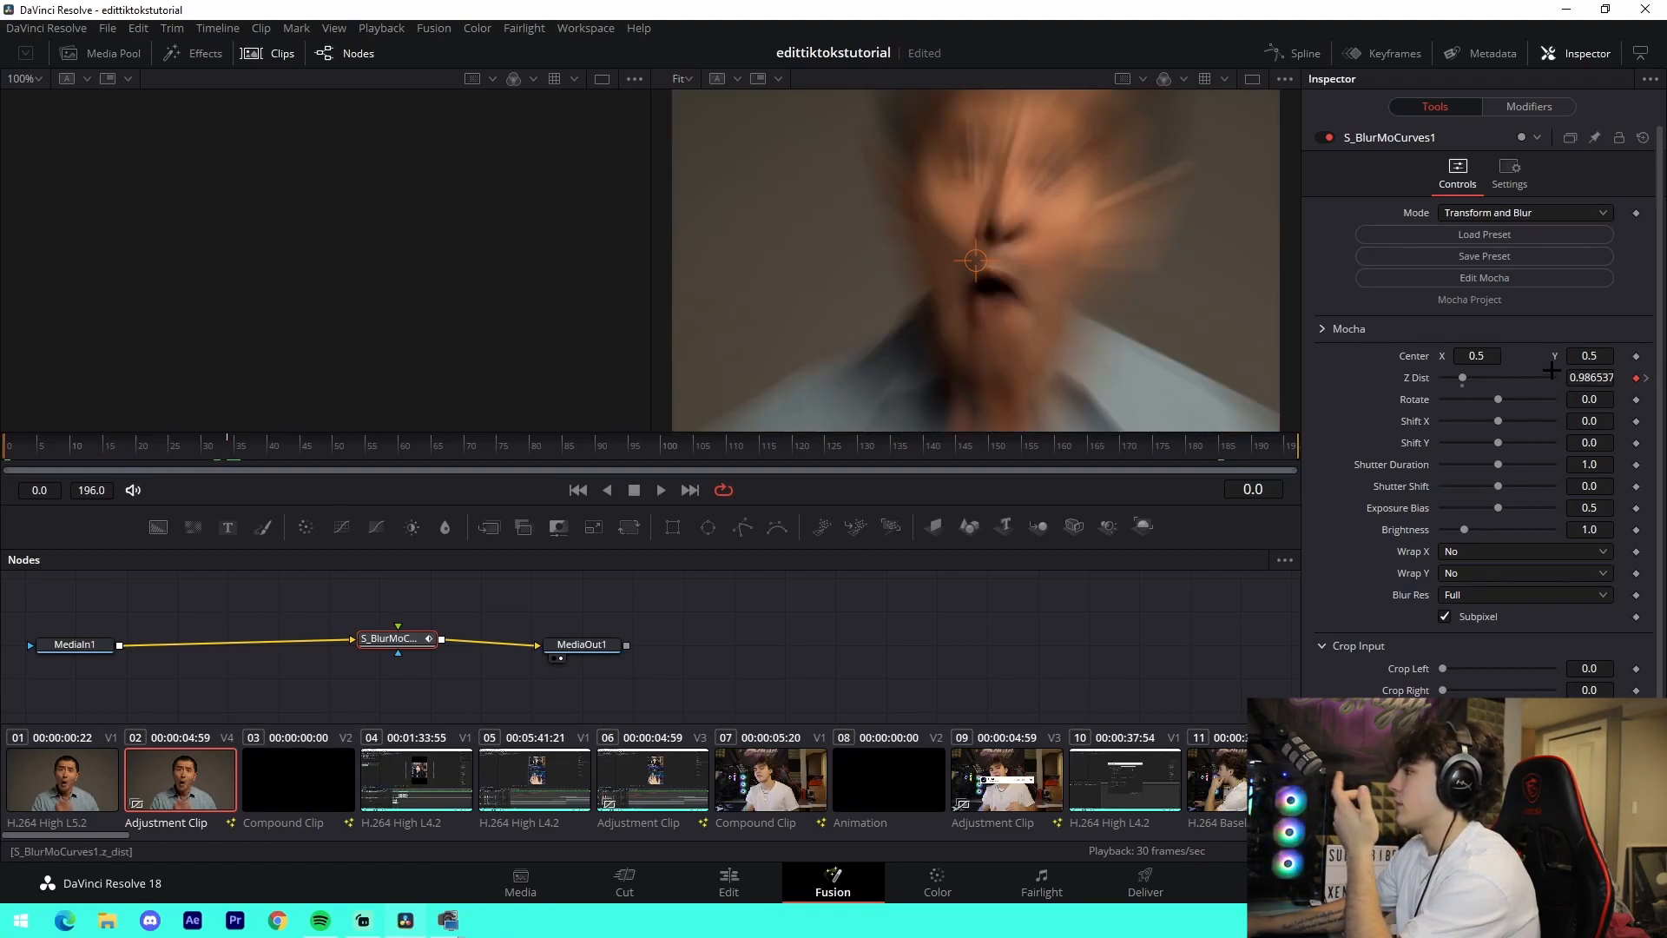
left_click(1294, 53)
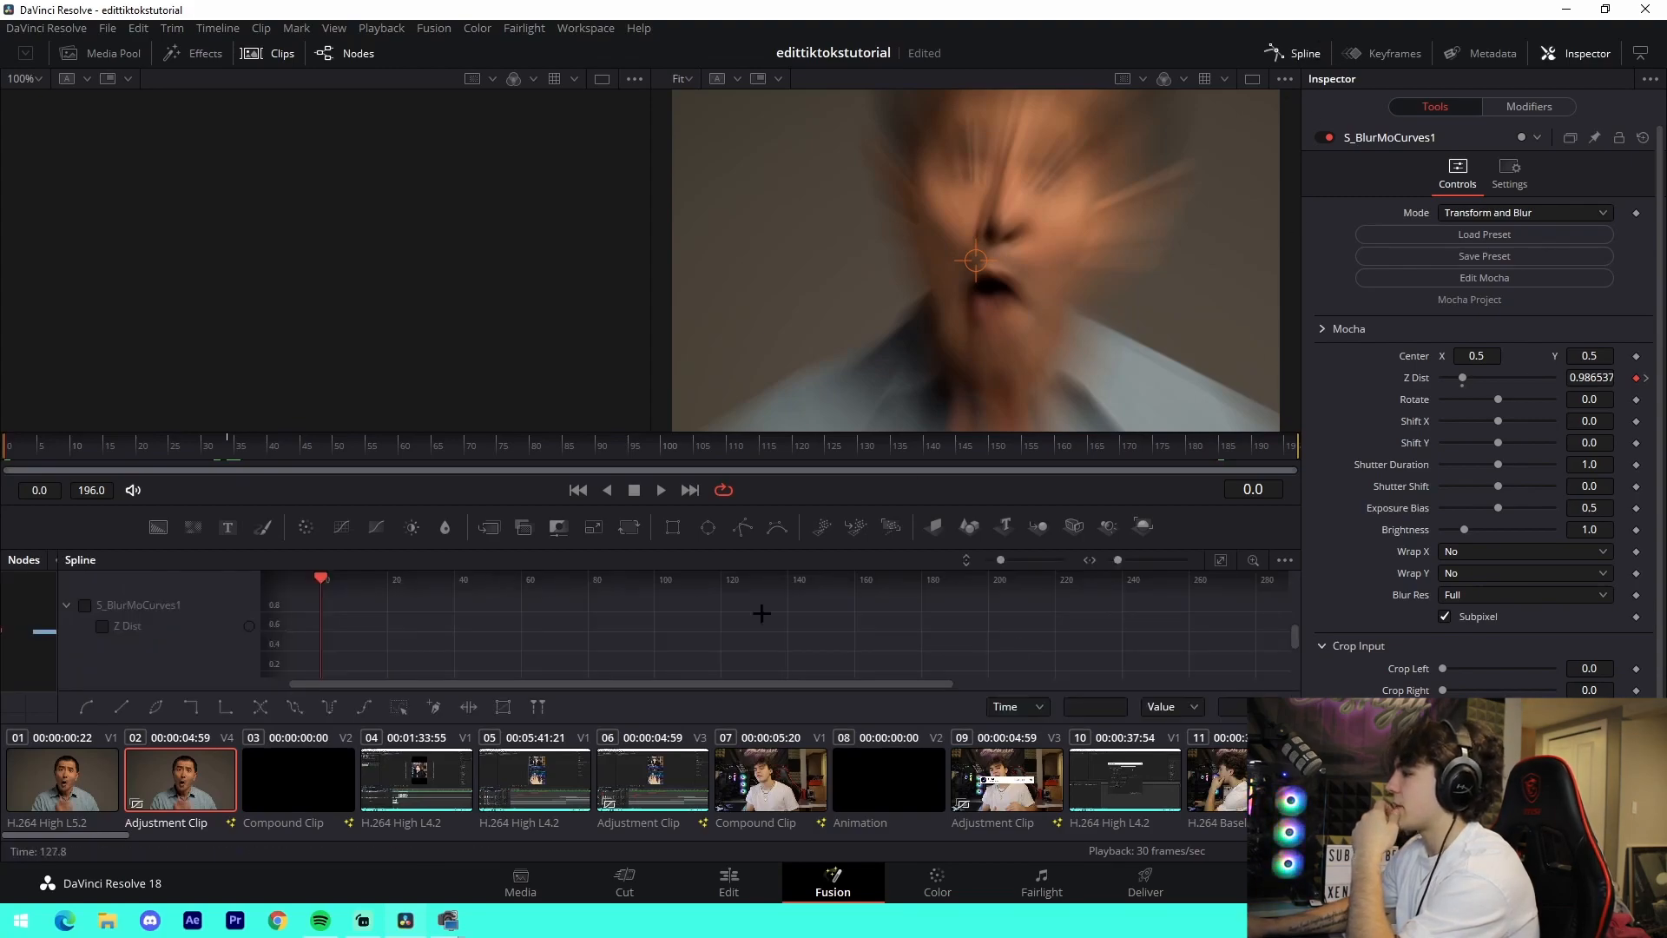
left_click(84, 604)
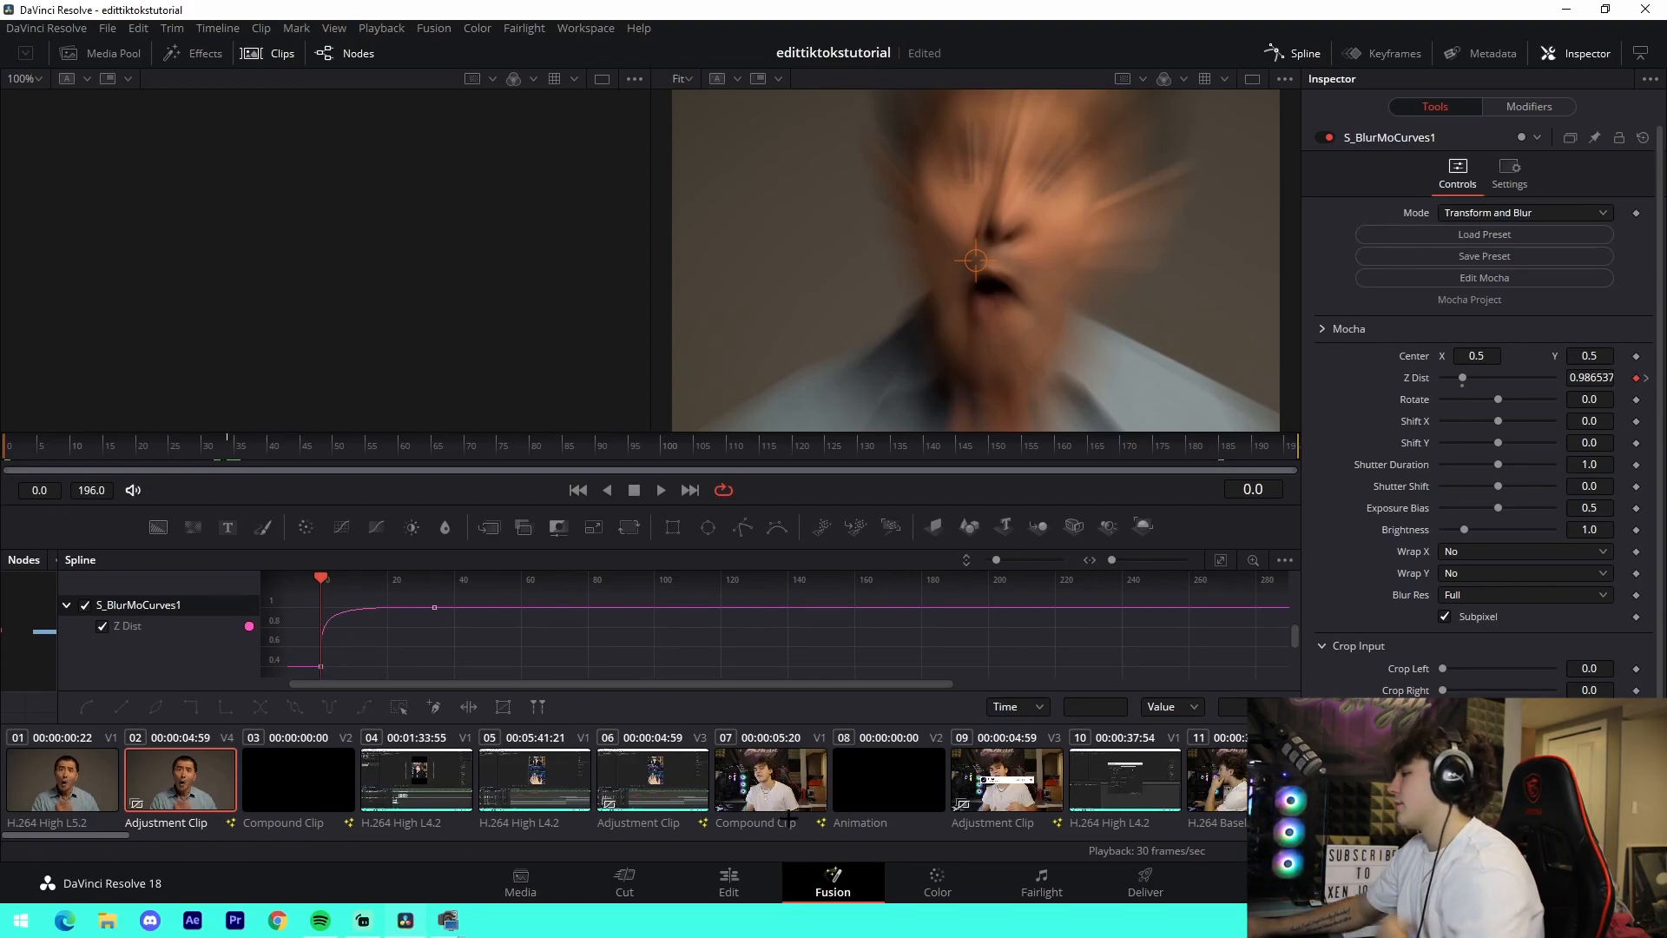
- Return to the Edit page, move the playhead to 01:00:12:11 over the subscribe animation, and examine the audio tracks there
left_click(729, 881)
scroll(840, 633, "down", 3)
scroll(843, 633, "up", 3)
left_click_drag(844, 566, 893, 566)
scroll(869, 647, "down", 1)
scroll(822, 731, "down", 1)
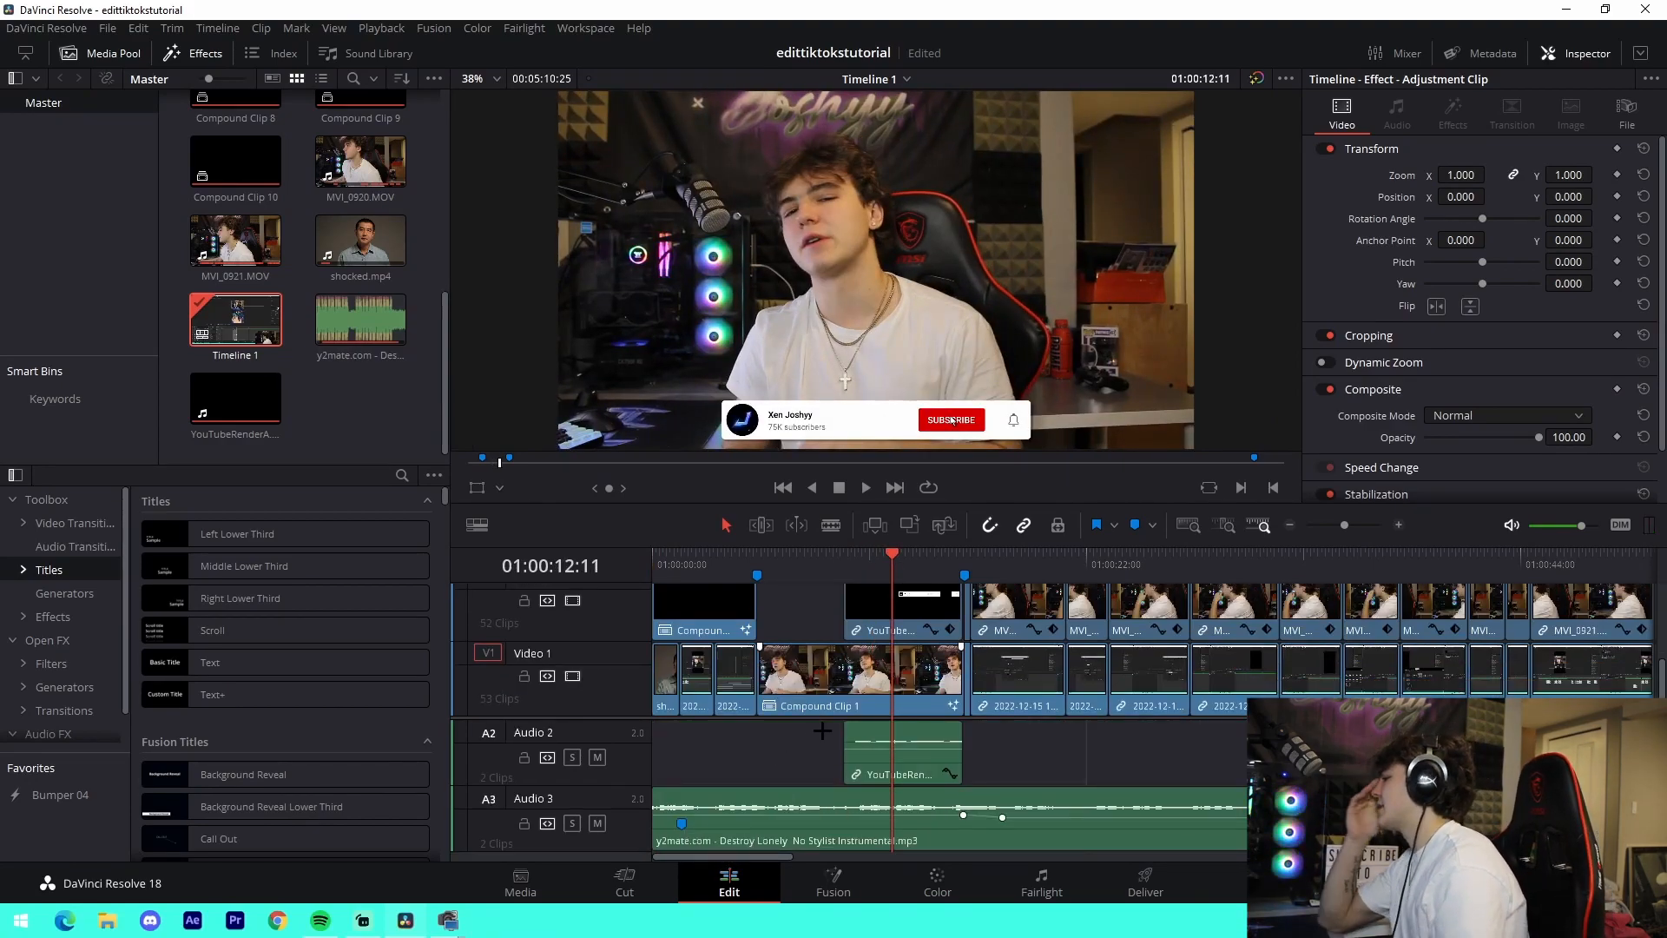